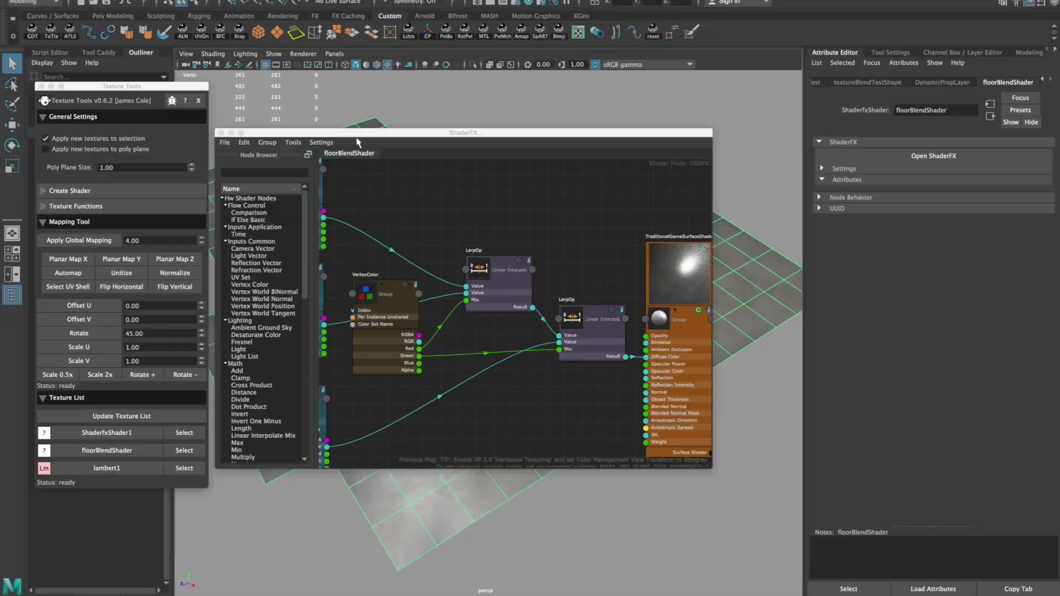
- Review the vertex colour and LerpOp nodes of floorBlendShader, and close the ShaderFX editor
{"action": "left_click_drag", "start_coordinate": [356, 138], "coordinate": [471, 158]}
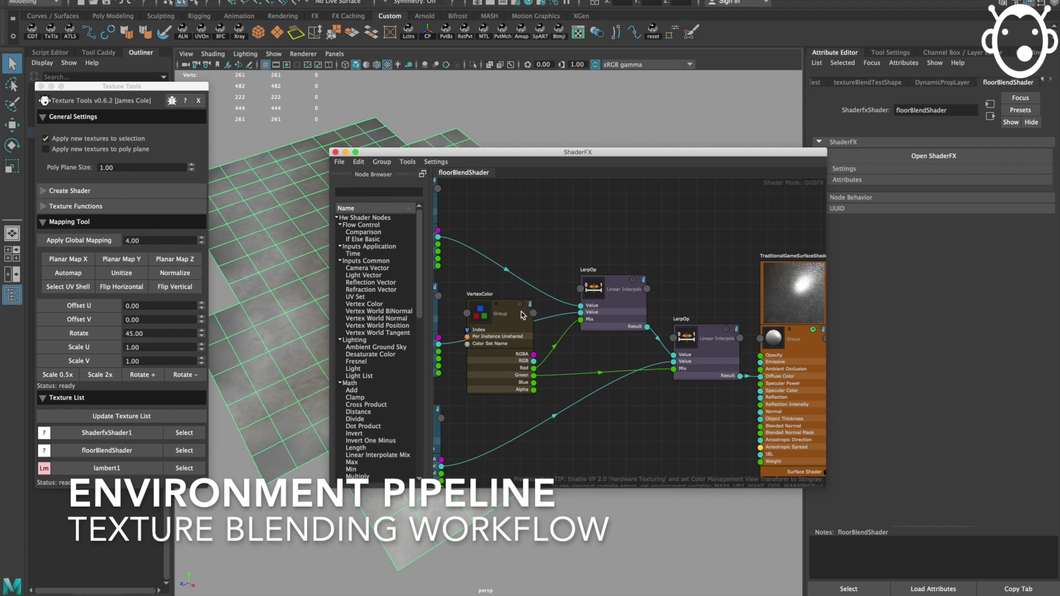
{"action": "middle_click_drag", "start_coordinate": [670, 295], "coordinate": [715, 293]}
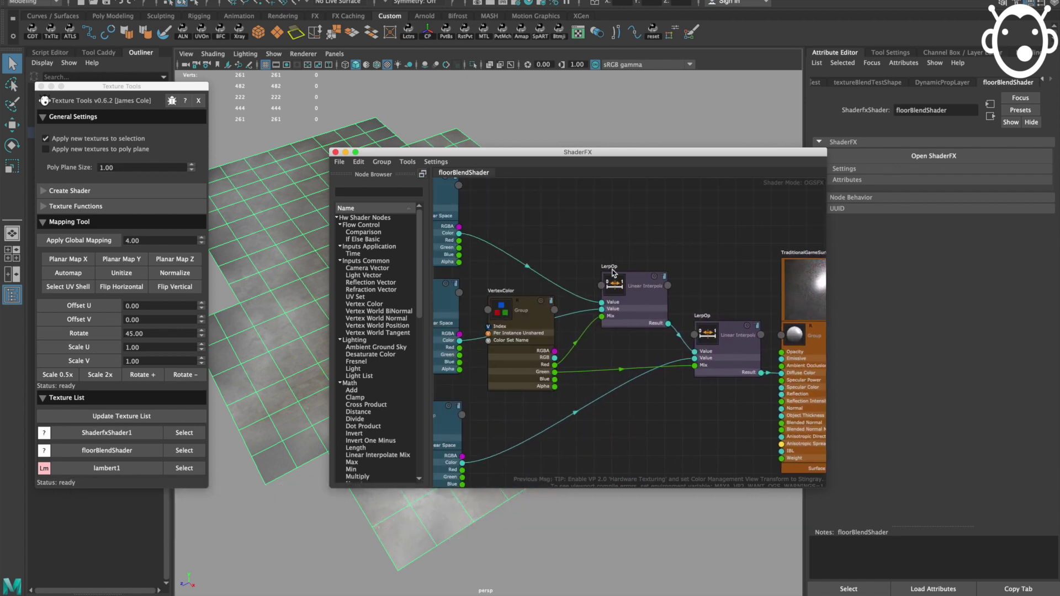
{"action": "left_click", "coordinate": [336, 152]}
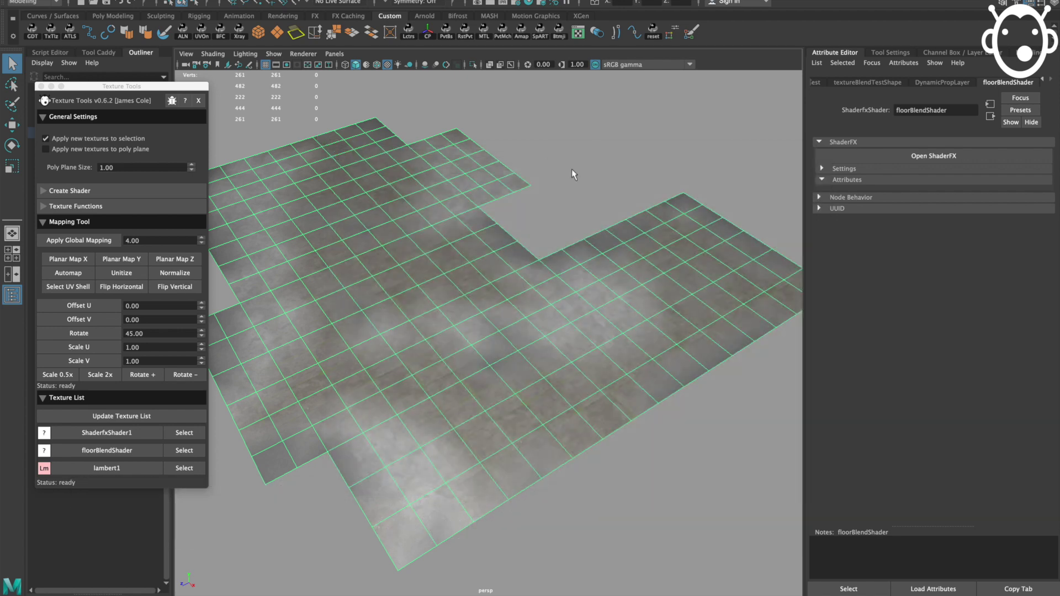
{"action": "mouse_move", "coordinate": [529, 307]}
{"action": "left_mouse_down", "text": "alt"}
{"action": "mouse_move", "coordinate": [530, 249]}
{"action": "mouse_move", "coordinate": [537, 310]}
{"action": "left_mouse_up", "text": "alt"}
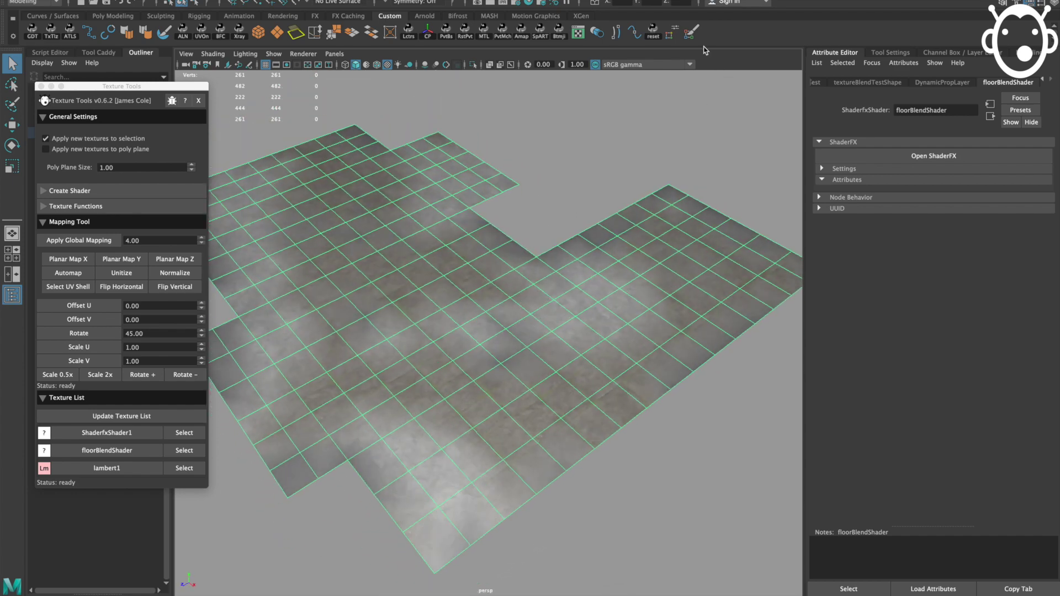
- Activate the Paint Vertex Color Tool for the floor mesh and set its paint colour to green
{"action": "left_click", "coordinate": [691, 33]}
{"action": "left_click", "coordinate": [1041, 4]}
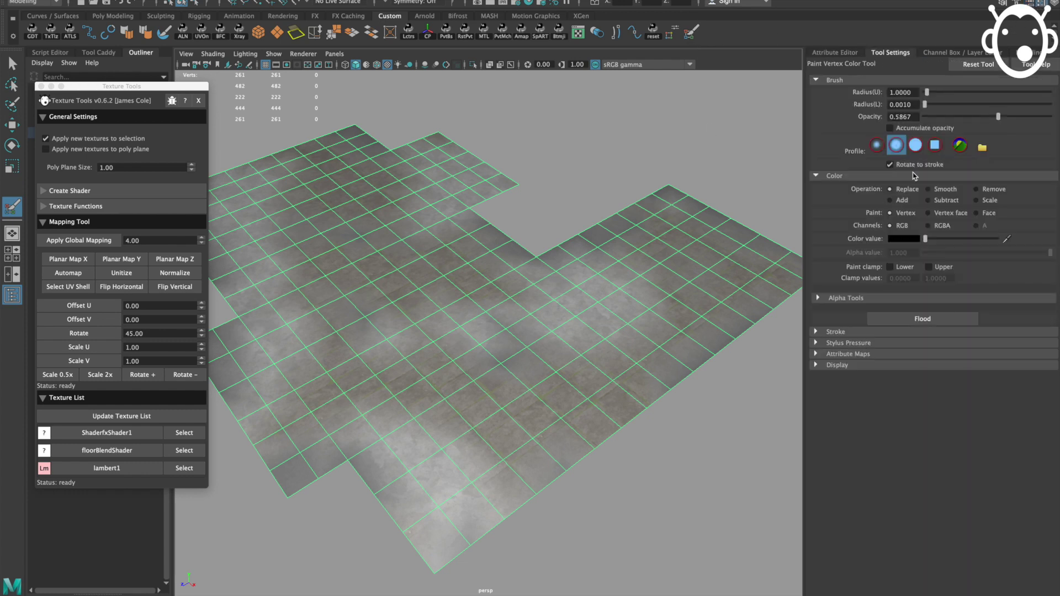
{"action": "left_click", "coordinate": [914, 239]}
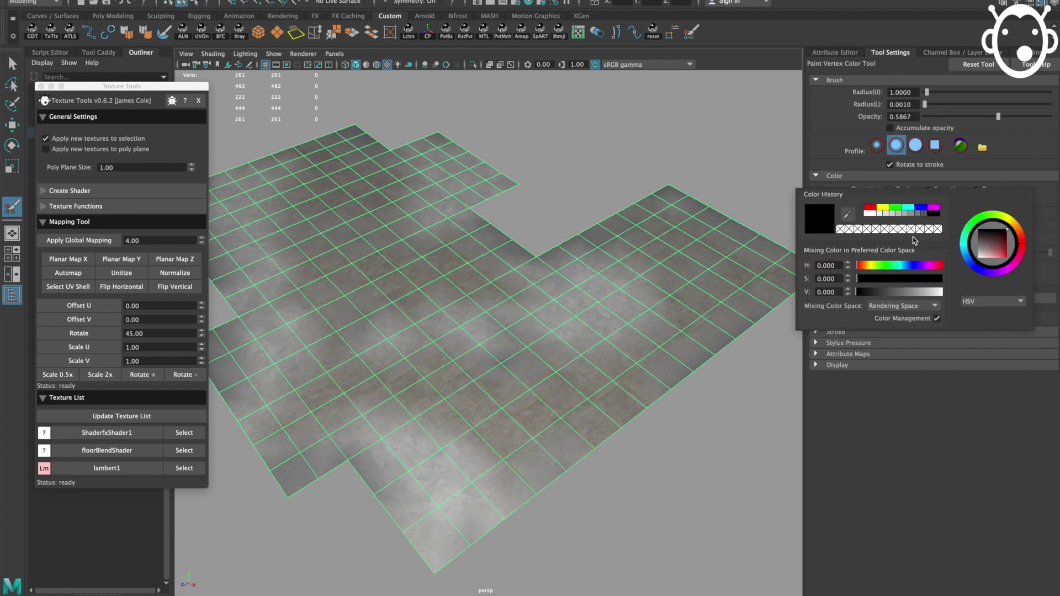
{"action": "left_click", "coordinate": [895, 210]}
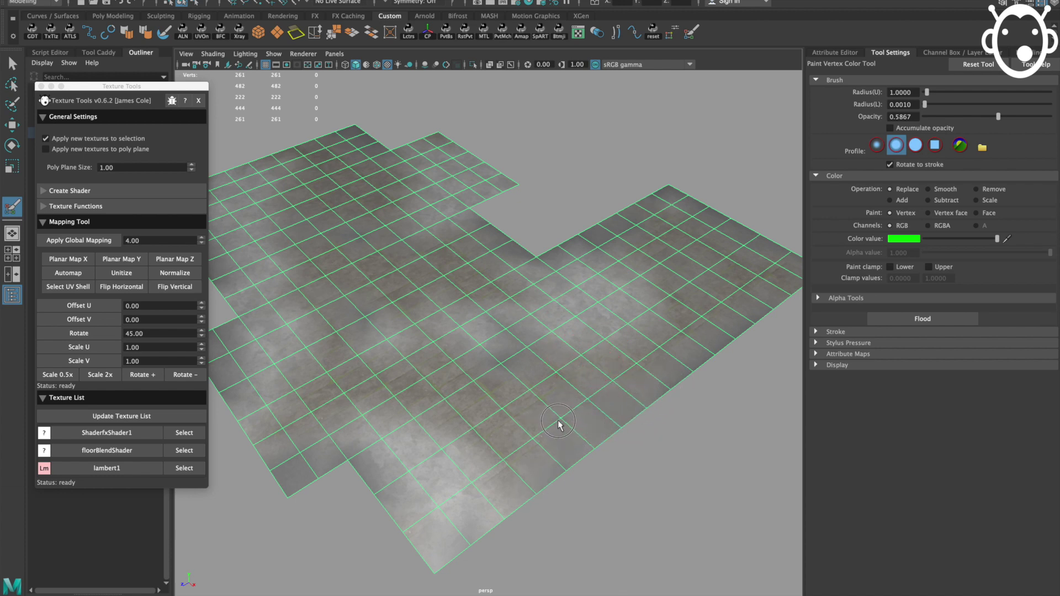
- Leave vertex painting and assign the lambert1 material to the floor mesh to display its vertex colours
{"action": "left_click", "coordinate": [138, 422]}
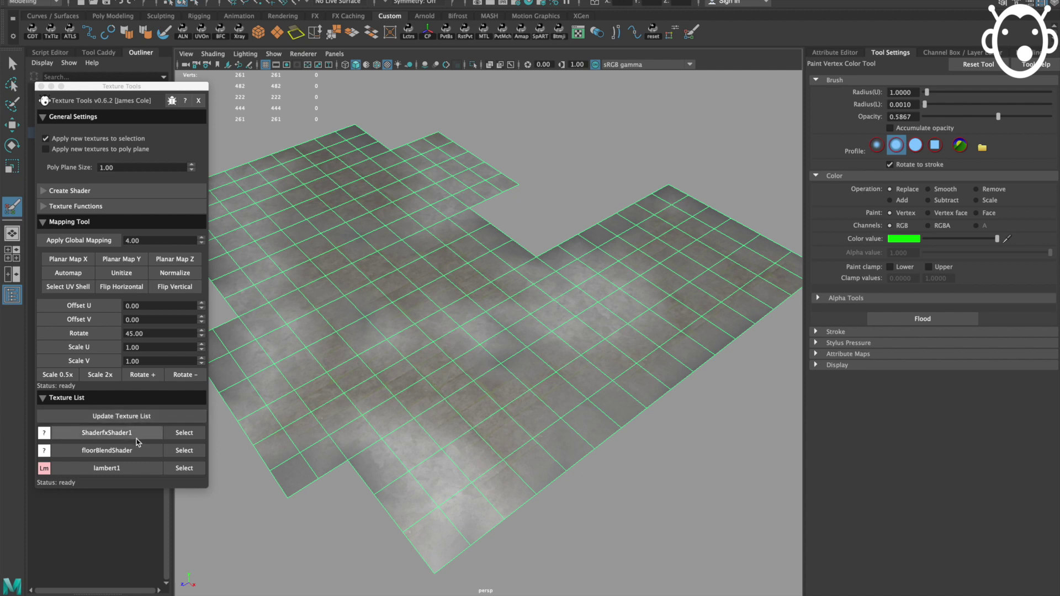
{"action": "left_click", "coordinate": [135, 453]}
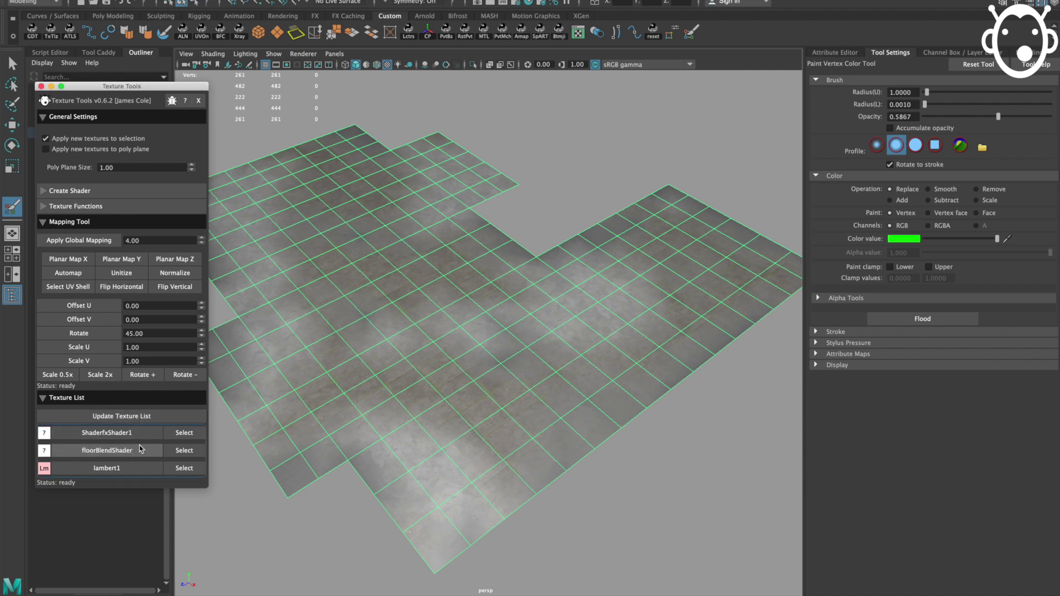
{"action": "key", "text": "q"}
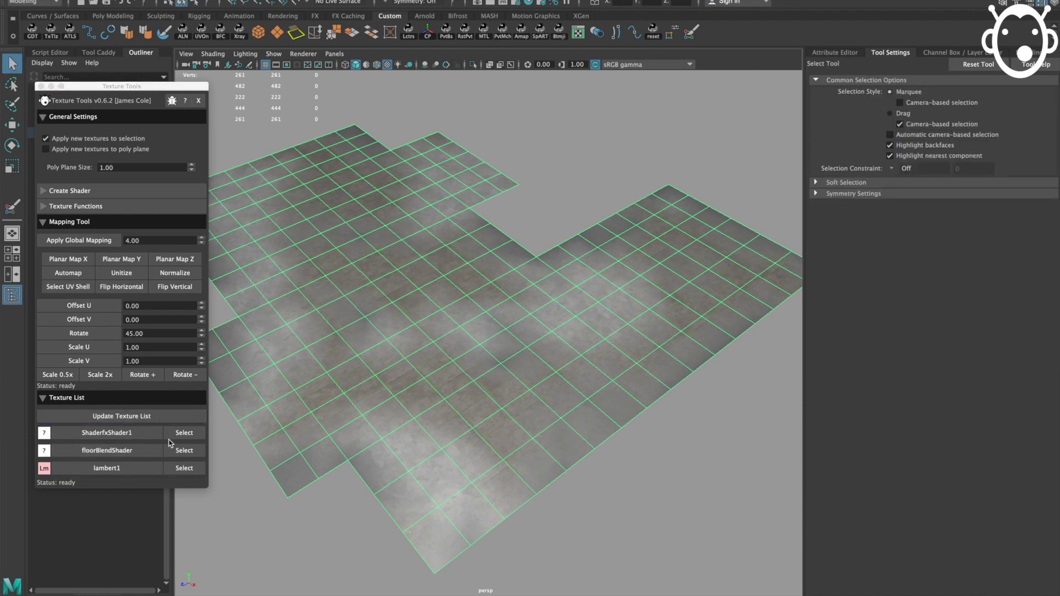
{"action": "left_click", "coordinate": [157, 454]}
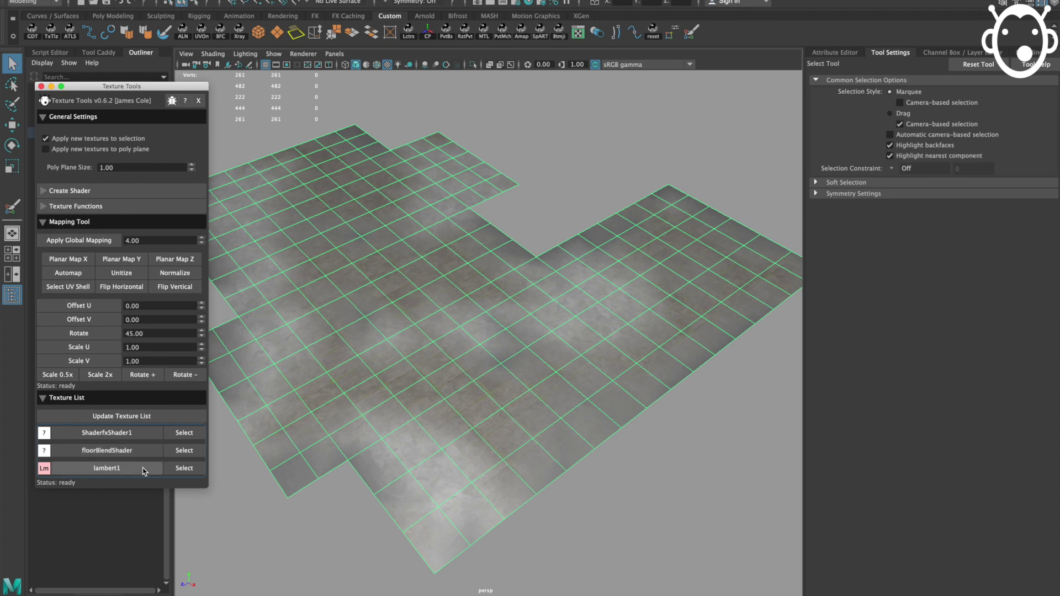
{"action": "left_click", "coordinate": [107, 468]}
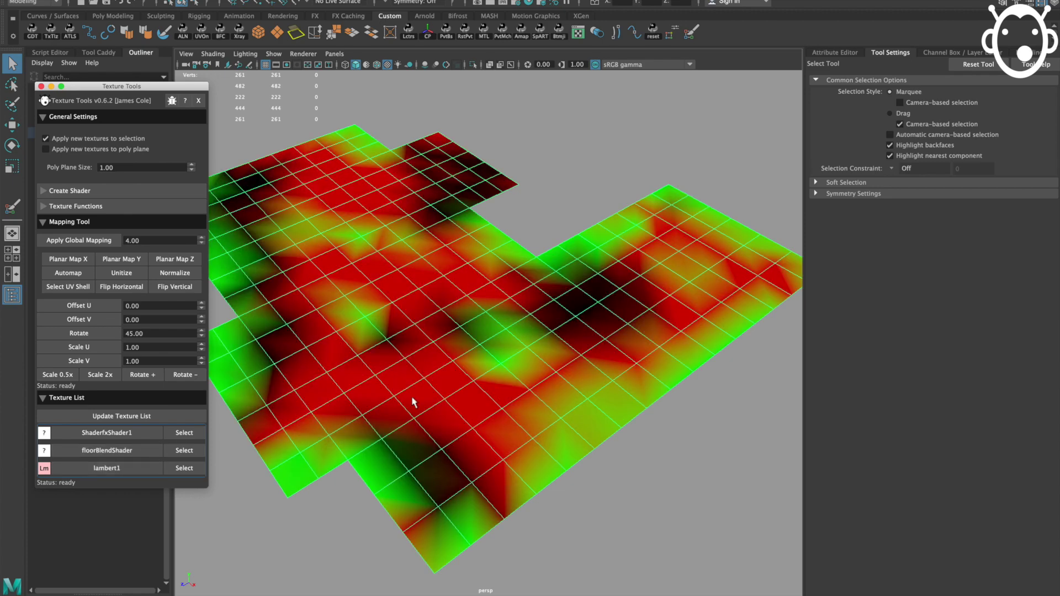
- Paint green vertex colour near the floor's closest corner and reassign floorBlendShader to the mesh
{"action": "left_click", "coordinate": [668, 345]}
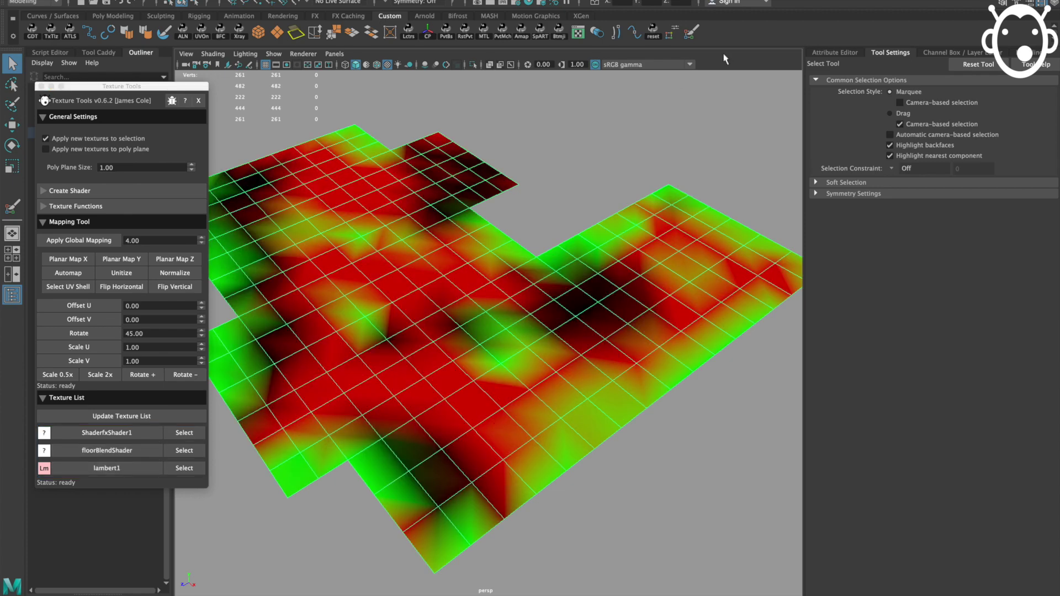
{"action": "left_click", "coordinate": [690, 32]}
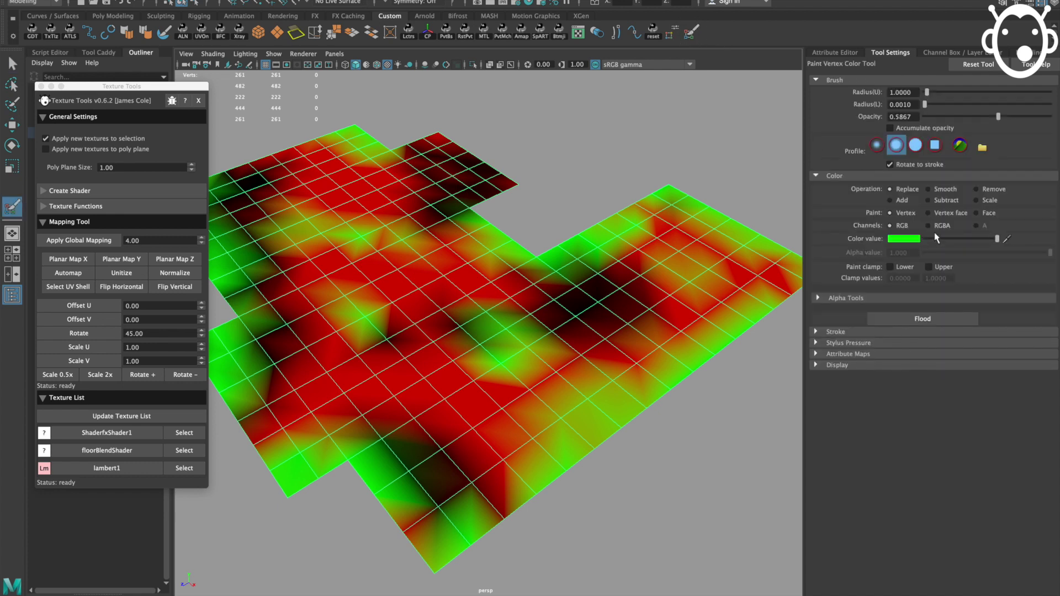
{"action": "left_click_drag", "start_coordinate": [495, 502], "coordinate": [496, 501]}
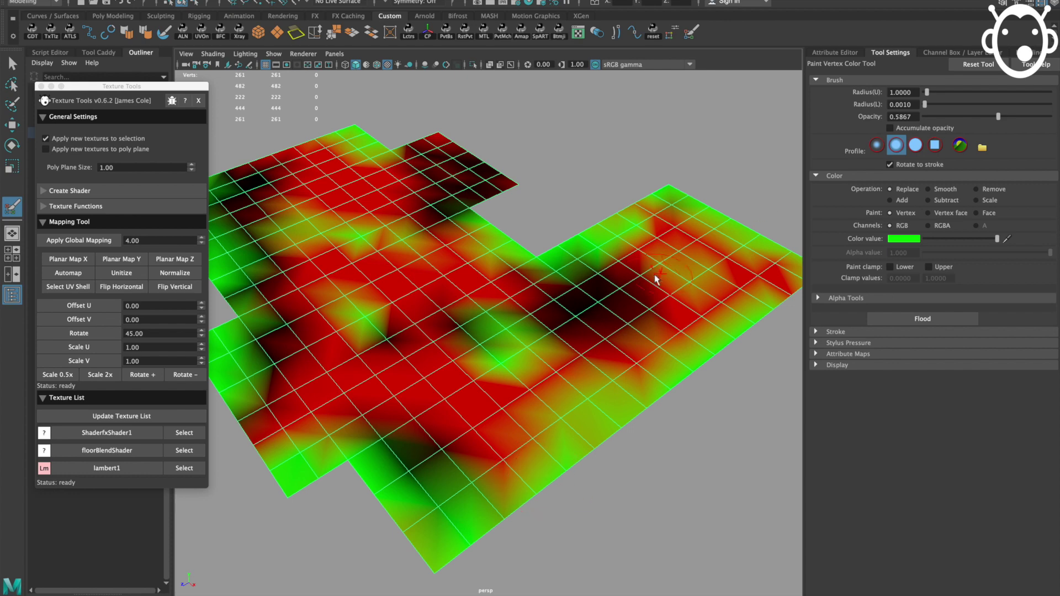
{"action": "key", "text": "q"}
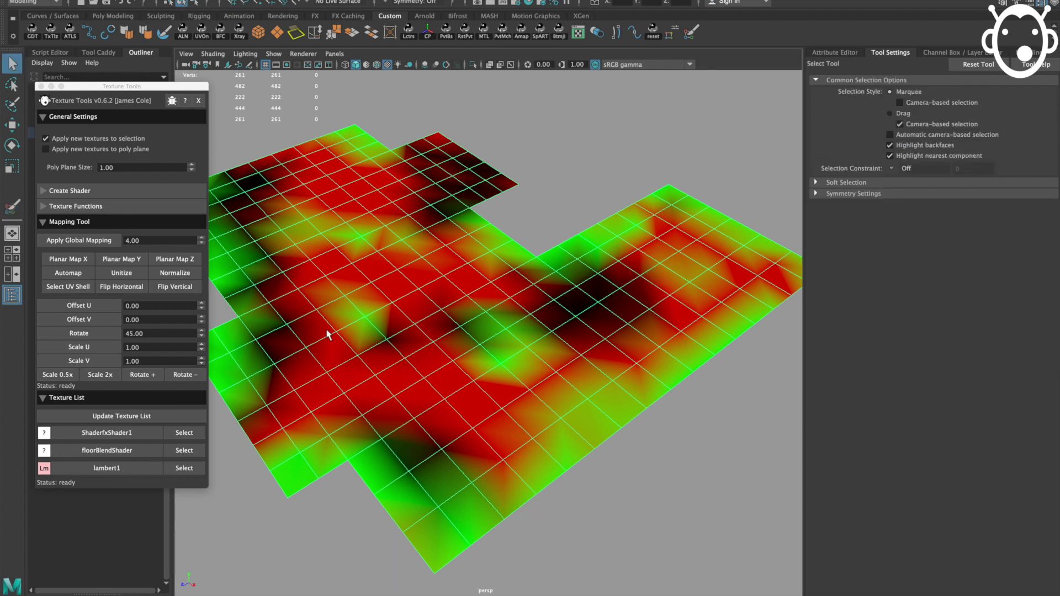
{"action": "left_click", "coordinate": [110, 451]}
{"action": "middle_click_drag", "start_coordinate": [534, 288], "coordinate": [542, 293], "text": "alt"}
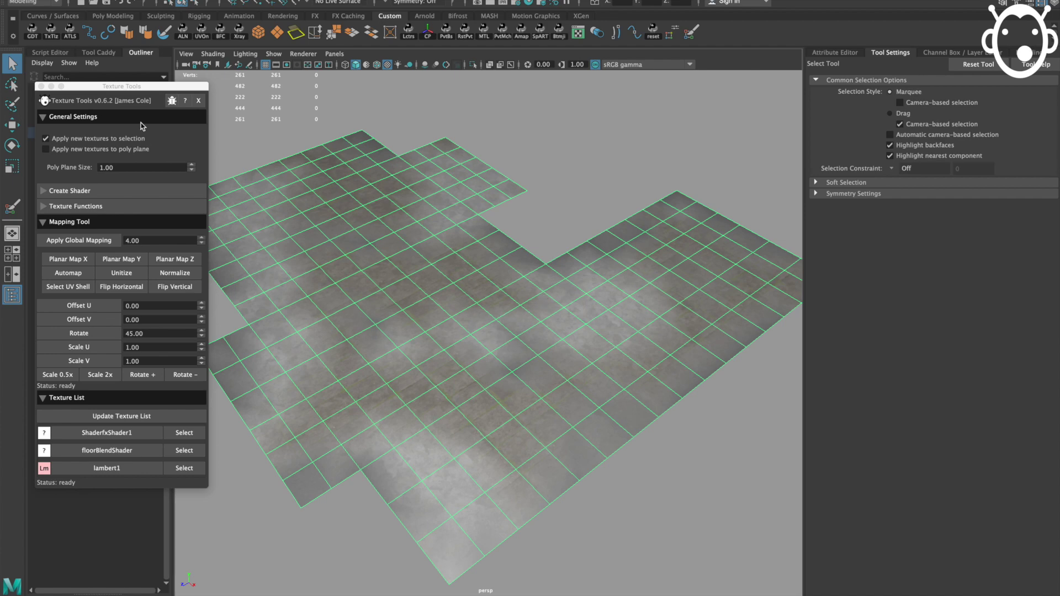
- Export the floor as a prop with the Game Development Tool, and close it and Texture Tools
{"action": "left_click", "coordinate": [32, 30]}
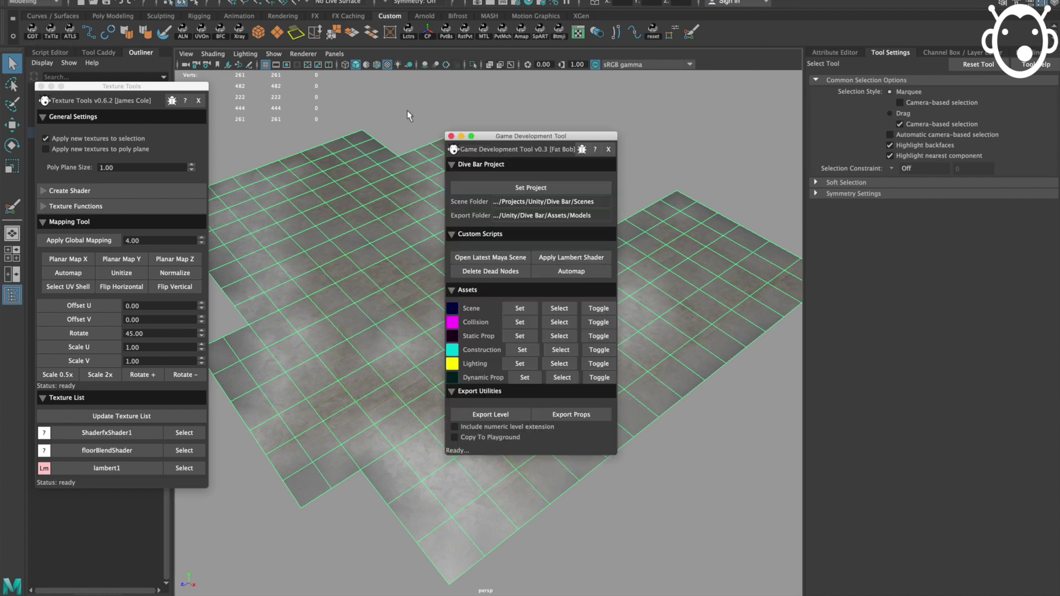
{"action": "left_click_drag", "start_coordinate": [533, 142], "coordinate": [238, 155]}
{"action": "left_click", "coordinate": [363, 309]}
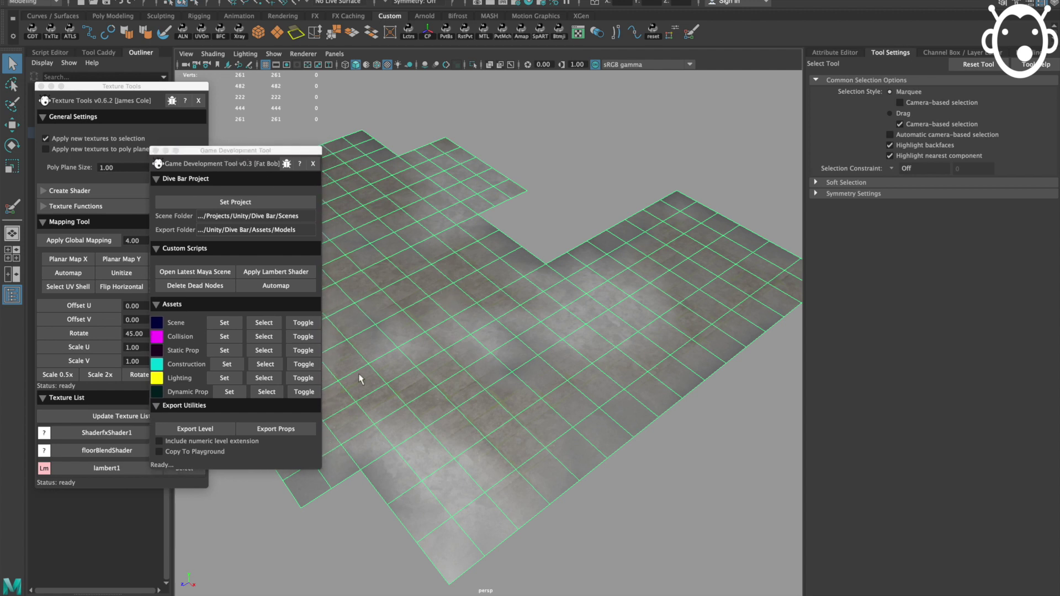
{"action": "left_click", "coordinate": [307, 431]}
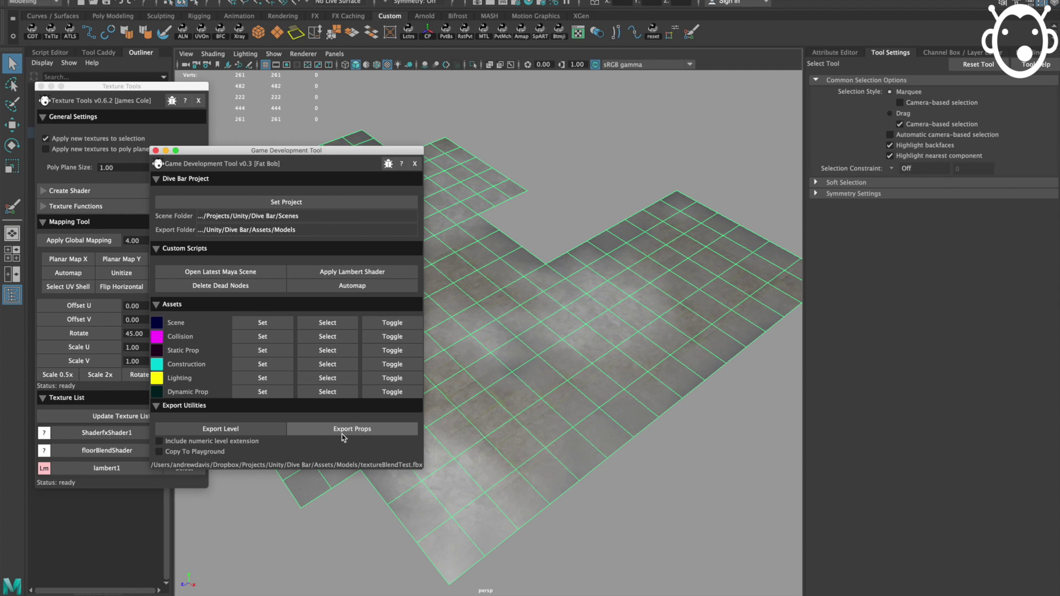
{"action": "left_click", "coordinate": [156, 151]}
{"action": "left_click", "coordinate": [42, 87]}
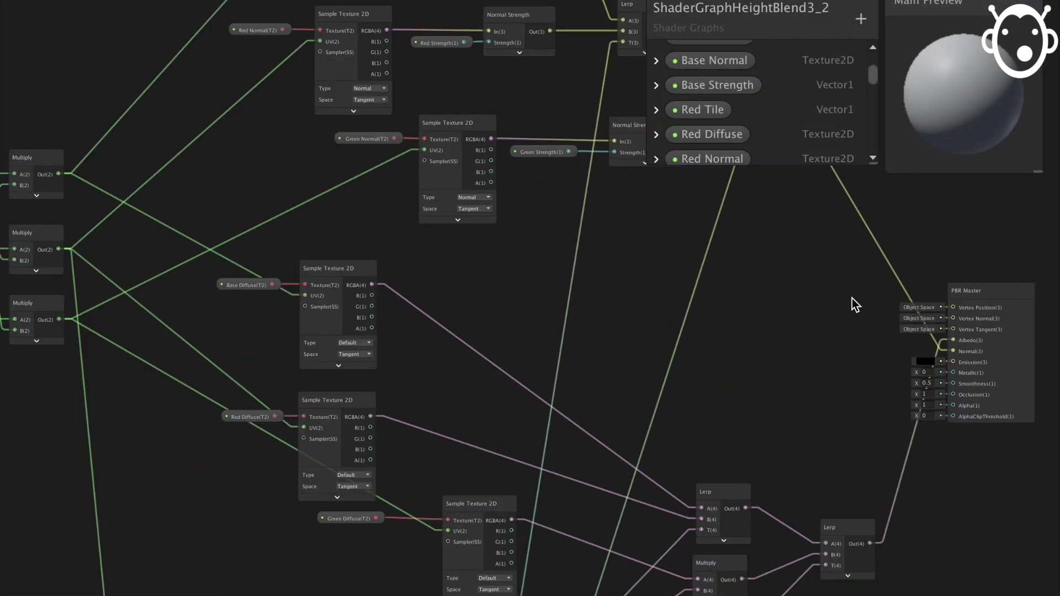
- In Unity, examine the world-position tiling, normal strength and diffuse blending nodes of the ShaderGraphHeightBlend3_2 graph
{"action": "middle_click_drag", "start_coordinate": [551, 367], "coordinate": [1058, 359]}
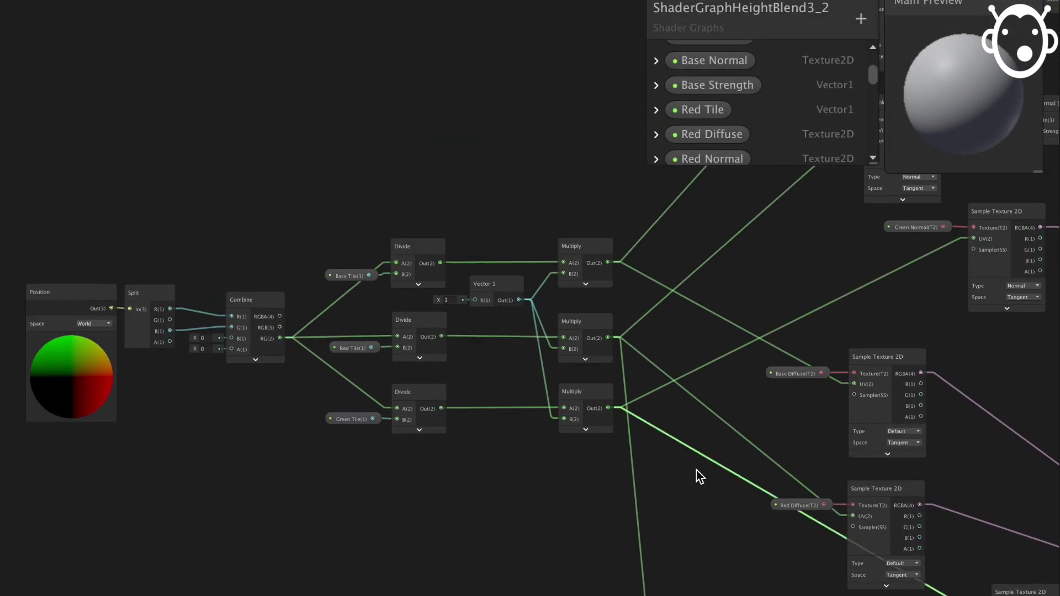
{"action": "middle_click_drag", "start_coordinate": [598, 459], "coordinate": [917, 572]}
{"action": "scroll", "coordinate": [725, 486], "scroll_direction": "up", "scroll_amount": 2}
{"action": "scroll", "coordinate": [726, 486], "scroll_direction": "up", "scroll_amount": 2}
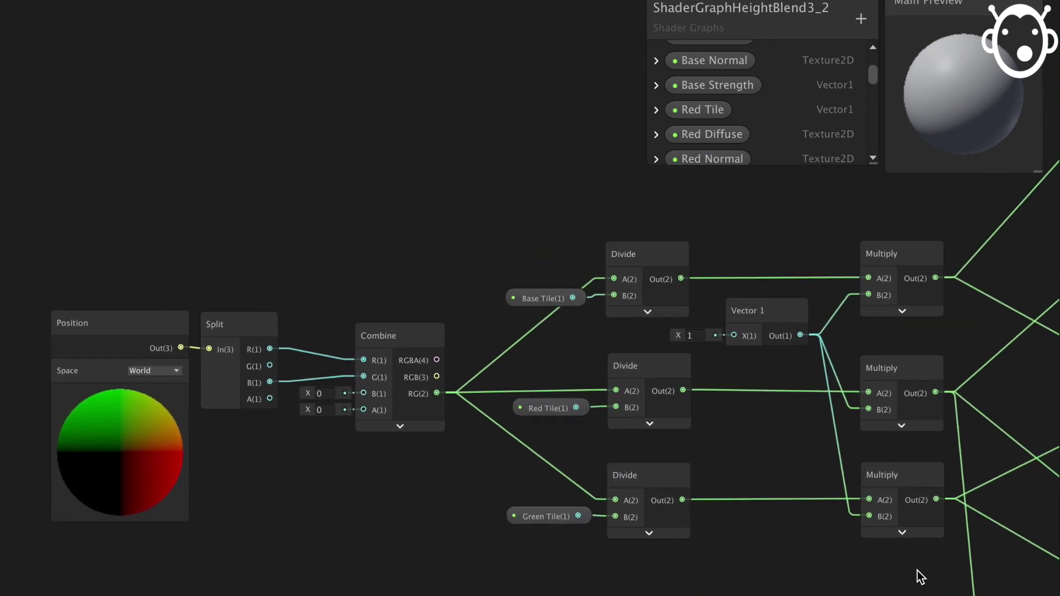
{"action": "middle_click_drag", "start_coordinate": [917, 583], "coordinate": [279, 576]}
{"action": "middle_click_drag", "start_coordinate": [703, 483], "coordinate": [136, 595]}
{"action": "middle_click_drag", "start_coordinate": [215, 590], "coordinate": [215, 574]}
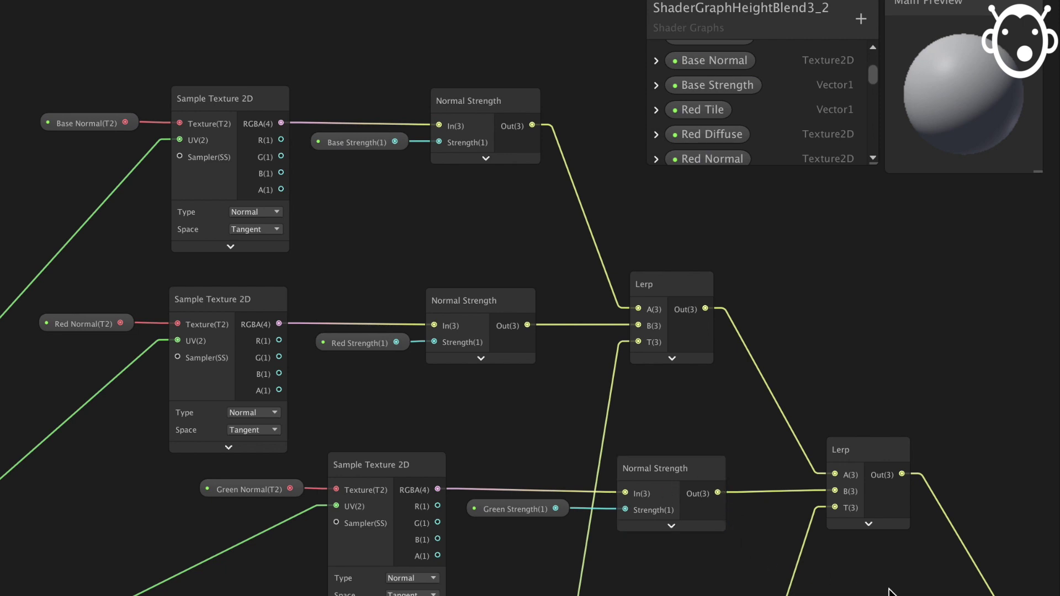
{"action": "middle_click_drag", "start_coordinate": [913, 592], "coordinate": [918, 0]}
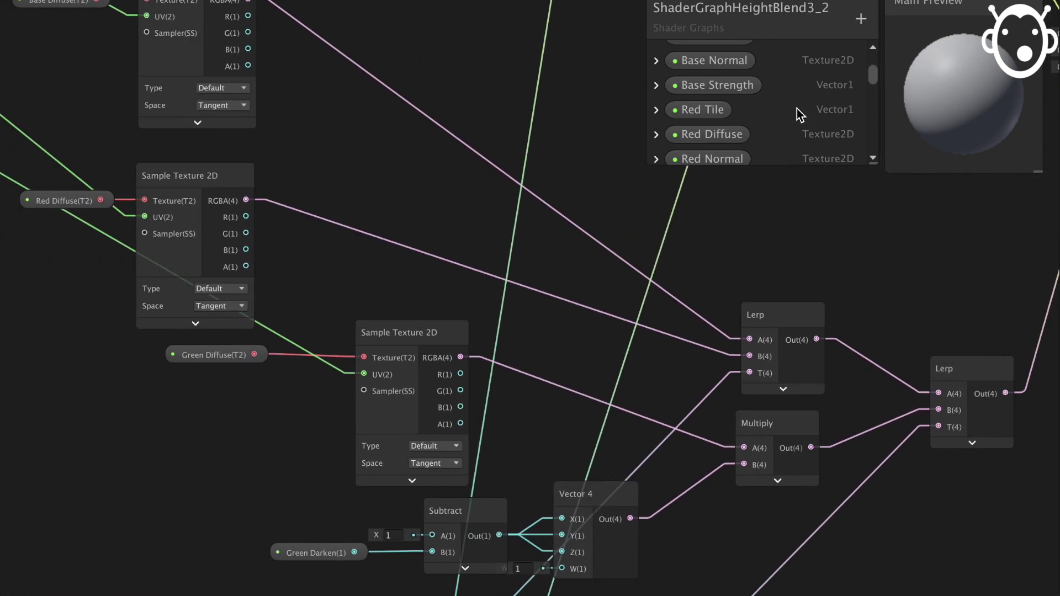
{"action": "middle_click_drag", "start_coordinate": [629, 303], "coordinate": [516, 255]}
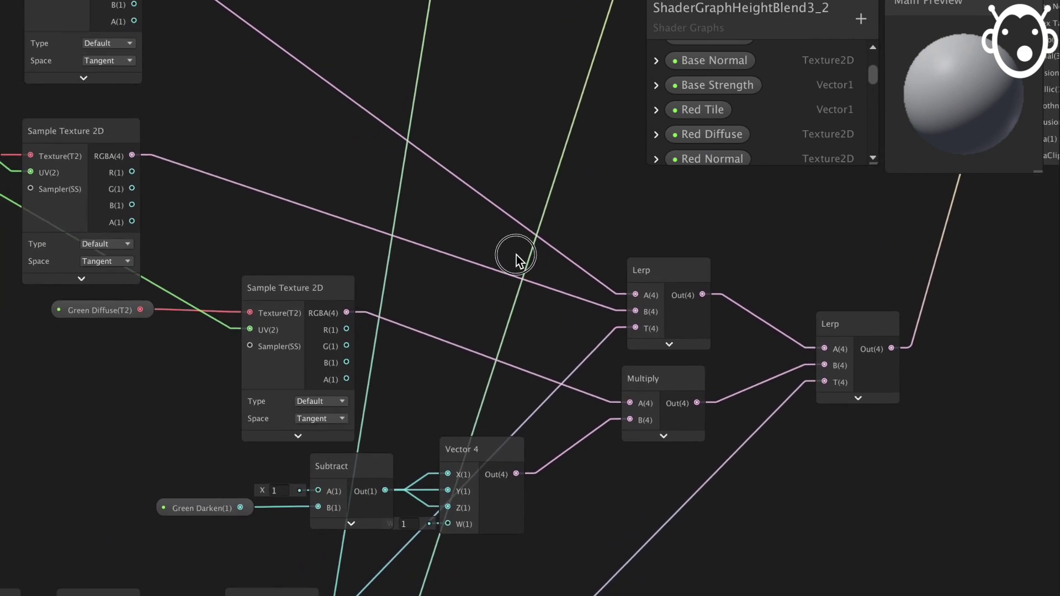
{"action": "scroll", "coordinate": [516, 255], "scroll_direction": "up", "scroll_amount": 2}
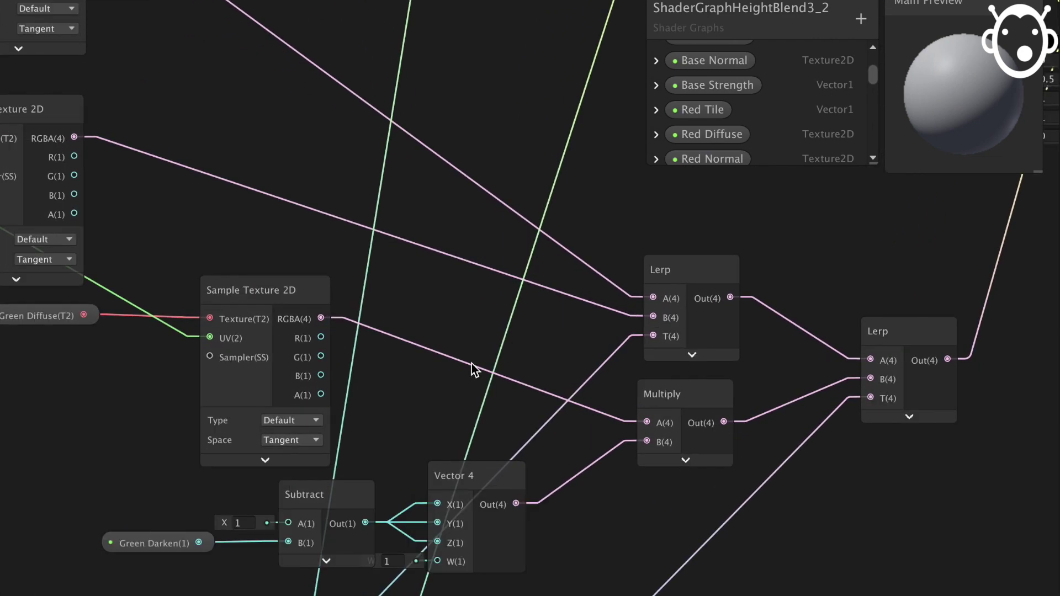
- Examine the vertex colour, Red Height and Blend Amount nodes through the clamps and on to the PBR Master node
{"action": "middle_click_drag", "start_coordinate": [422, 377], "coordinate": [1057, 27]}
{"action": "left_click", "coordinate": [972, 293]}
{"action": "middle_click_drag", "start_coordinate": [972, 293], "coordinate": [981, 264]}
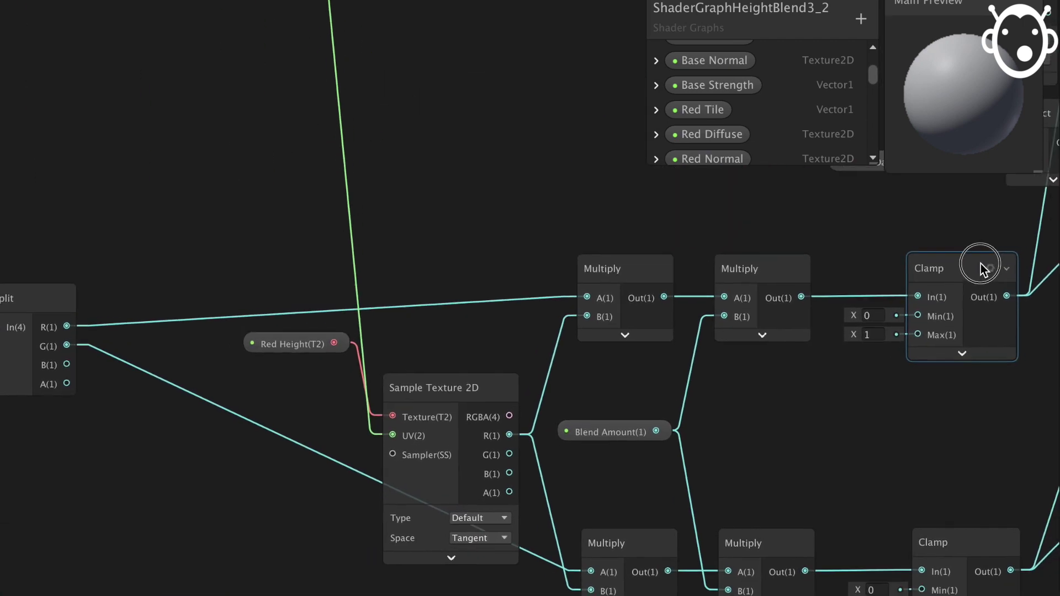
{"action": "scroll", "coordinate": [928, 330], "scroll_direction": "up", "scroll_amount": 2}
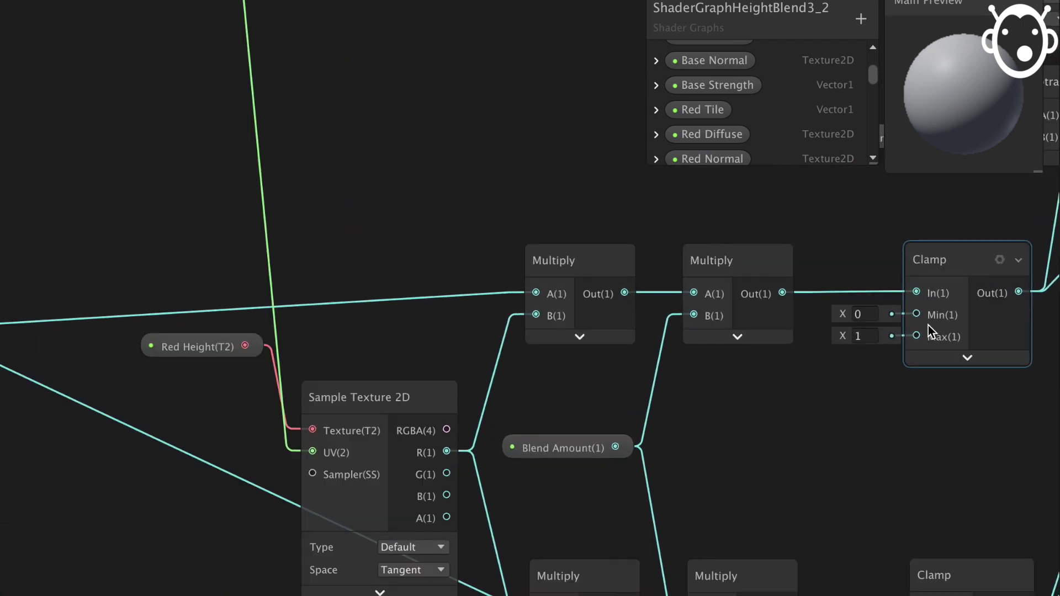
{"action": "scroll", "coordinate": [929, 326], "scroll_direction": "down", "scroll_amount": 8}
{"action": "scroll", "coordinate": [930, 328], "scroll_direction": "up", "scroll_amount": 6}
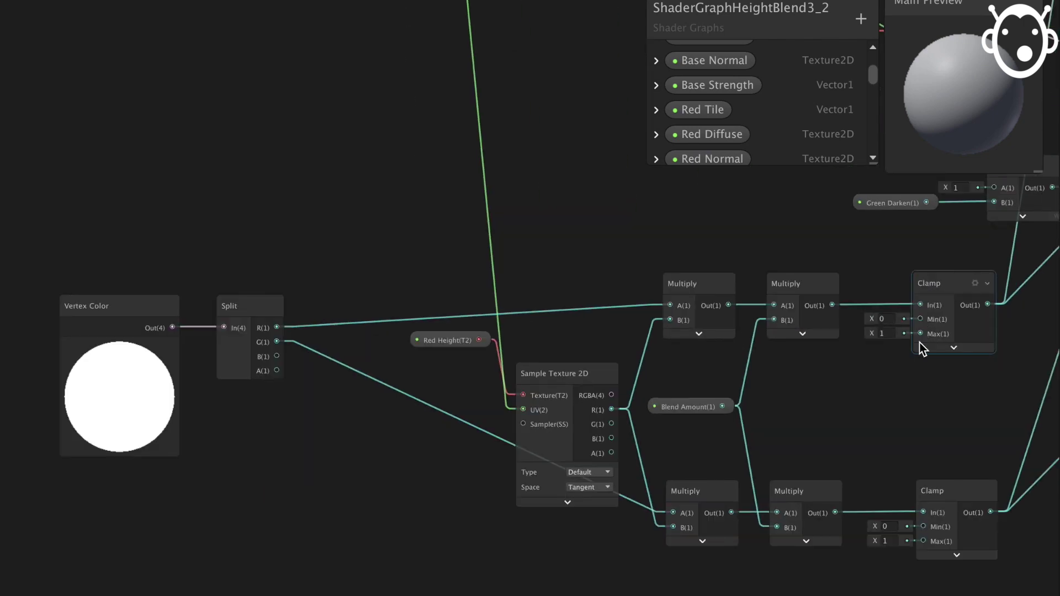
{"action": "middle_click_drag", "start_coordinate": [899, 356], "coordinate": [162, 595]}
{"action": "middle_click_drag", "start_coordinate": [863, 449], "coordinate": [586, 595]}
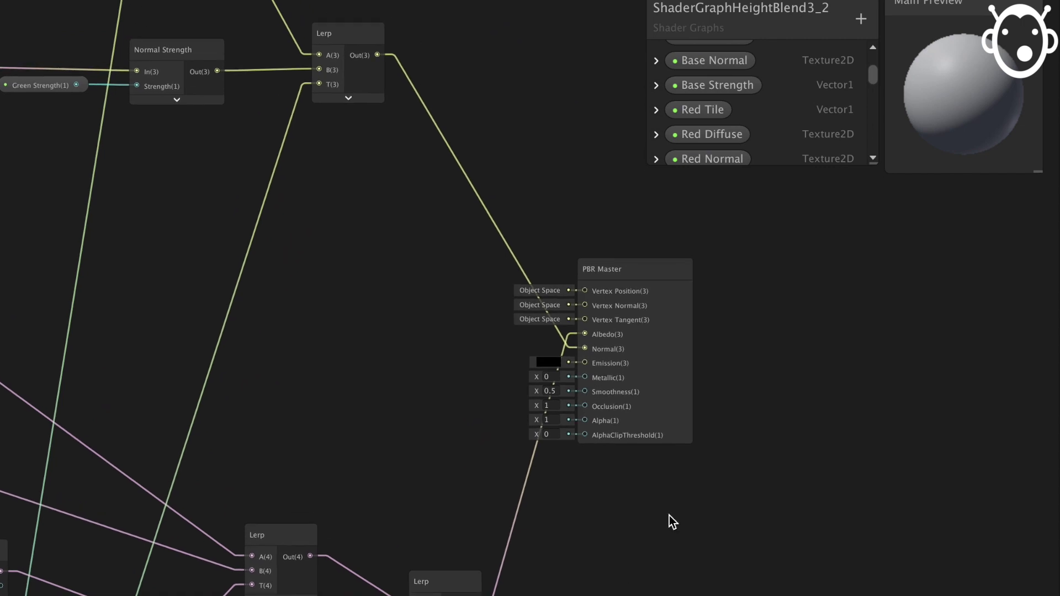
{"action": "scroll", "coordinate": [669, 516], "scroll_direction": "up", "scroll_amount": 3}
{"action": "middle_click_drag", "start_coordinate": [748, 396], "coordinate": [687, 452]}
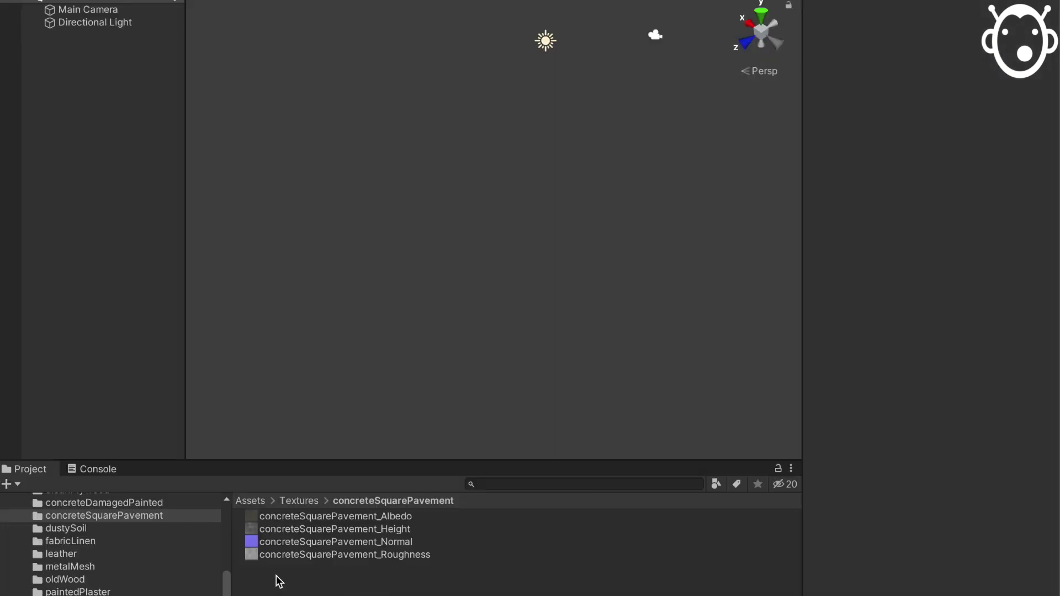
- Add textureBlendPrefab from the Prefabs folder to the scene hierarchy
{"action": "scroll", "coordinate": [86, 568], "scroll_direction": "up", "scroll_amount": 5}
{"action": "scroll", "coordinate": [83, 568], "scroll_direction": "up", "scroll_amount": 3}
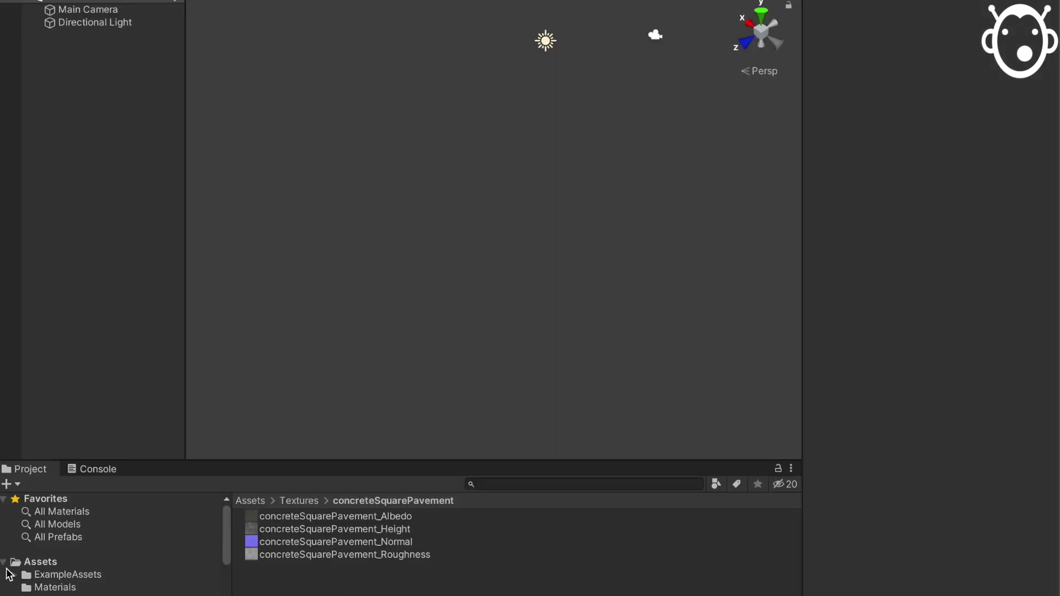
{"action": "scroll", "coordinate": [110, 544], "scroll_direction": "down", "scroll_amount": 1}
{"action": "left_click", "coordinate": [52, 590]}
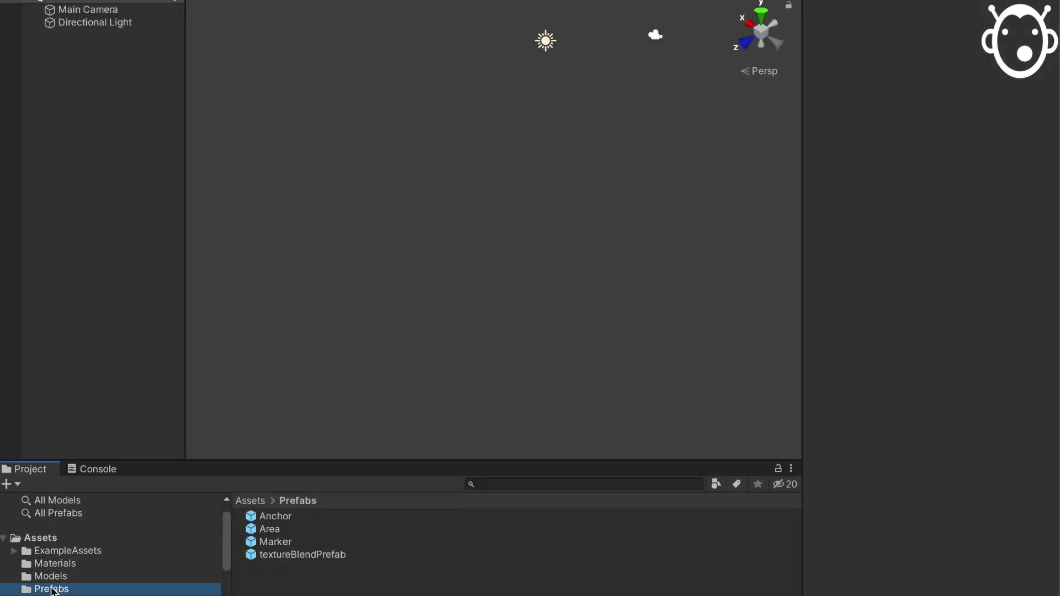
{"action": "left_click_drag", "start_coordinate": [252, 555], "coordinate": [95, 213]}
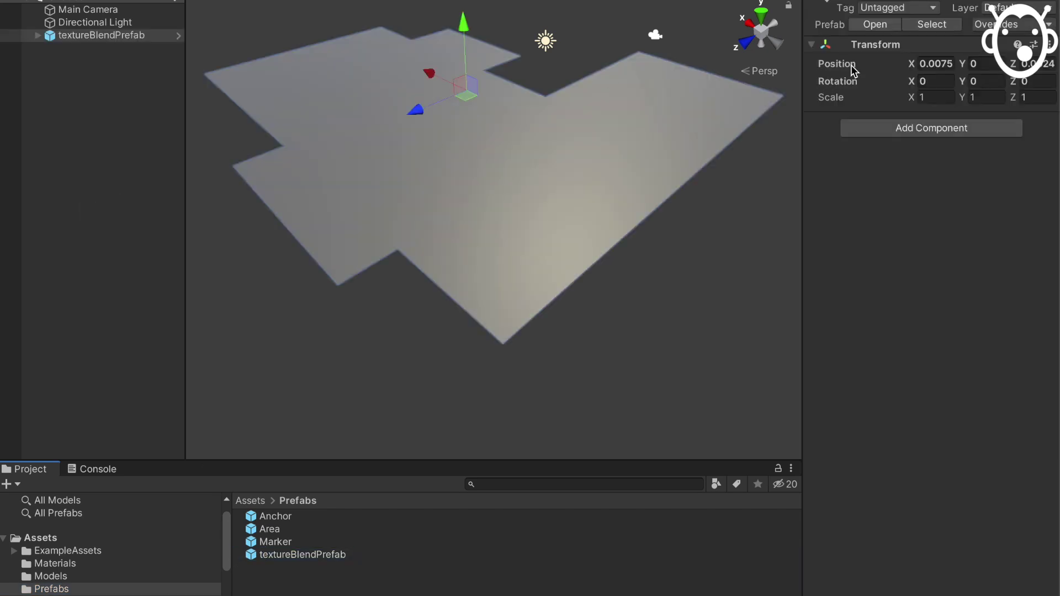
- Reset the Transform of textureBlendPrefab so it sits at the world origin
{"action": "left_click", "coordinate": [1049, 44]}
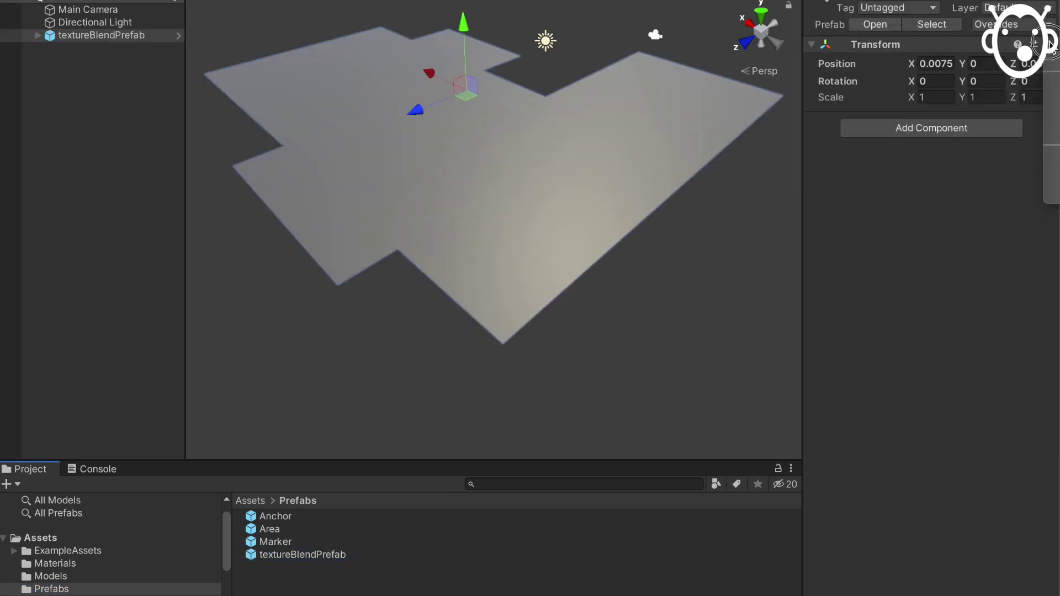
{"action": "left_click", "coordinate": [1052, 61]}
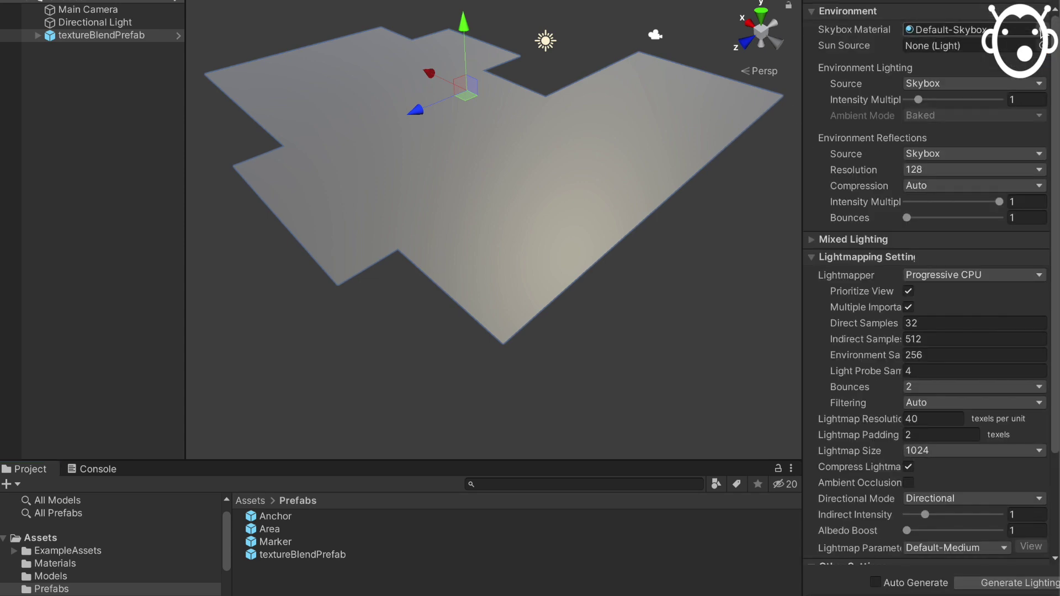
- Set the Skybox Material in the scene's environment lighting to None
{"action": "left_click", "coordinate": [1048, 30]}
{"action": "left_click_drag", "start_coordinate": [132, 0], "coordinate": [359, 1]}
{"action": "scroll", "coordinate": [175, 130], "scroll_direction": "up", "scroll_amount": 20}
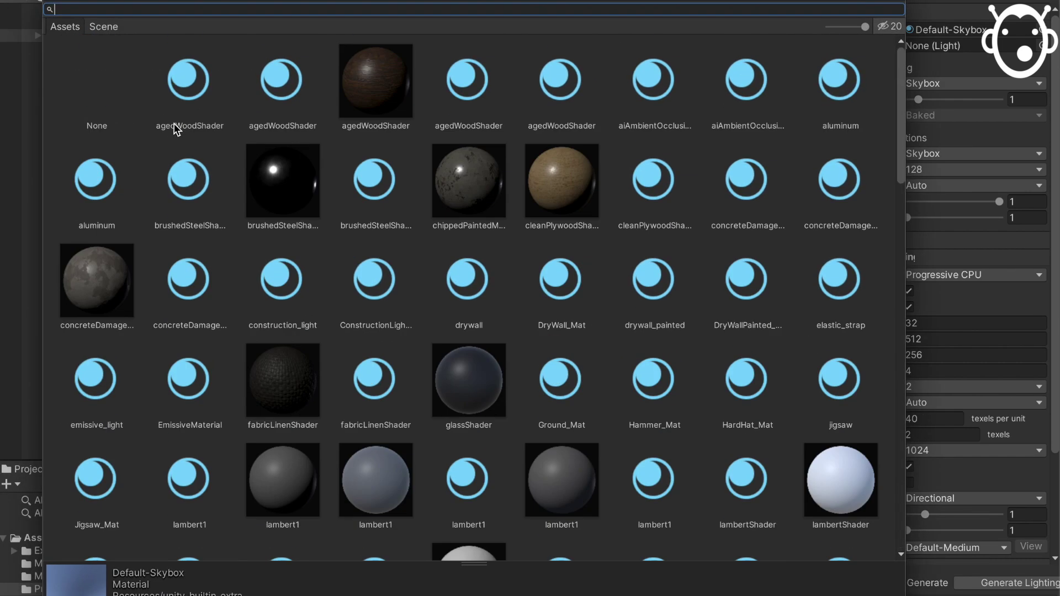
{"action": "left_click", "coordinate": [103, 81]}
{"action": "left_click", "coordinate": [55, 2]}
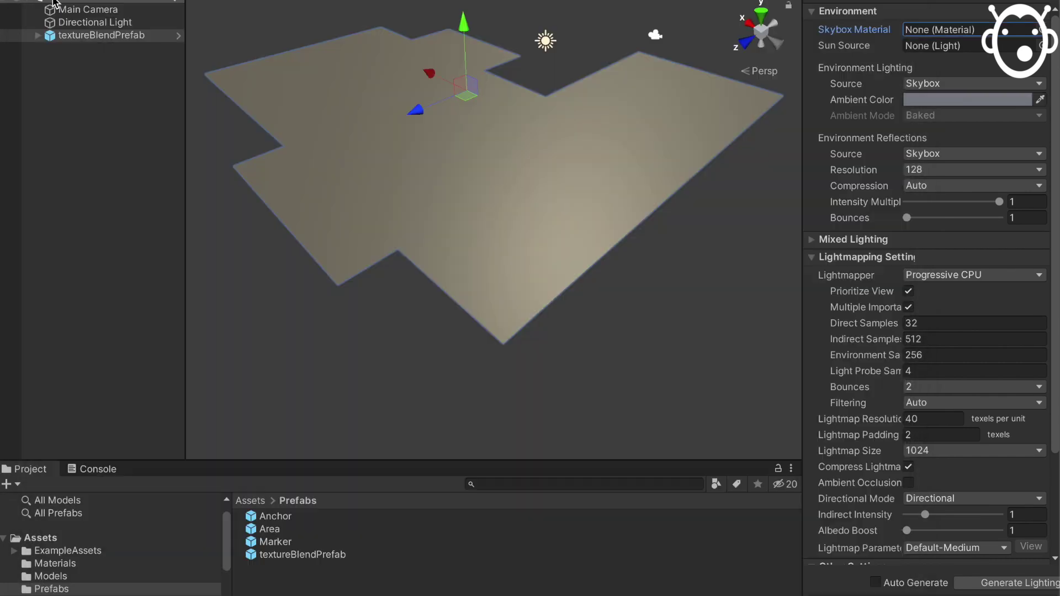
- Delete the Directional Light from the scene
{"action": "middle_click_drag", "start_coordinate": [473, 141], "coordinate": [474, 200]}
{"action": "left_click", "coordinate": [94, 20]}
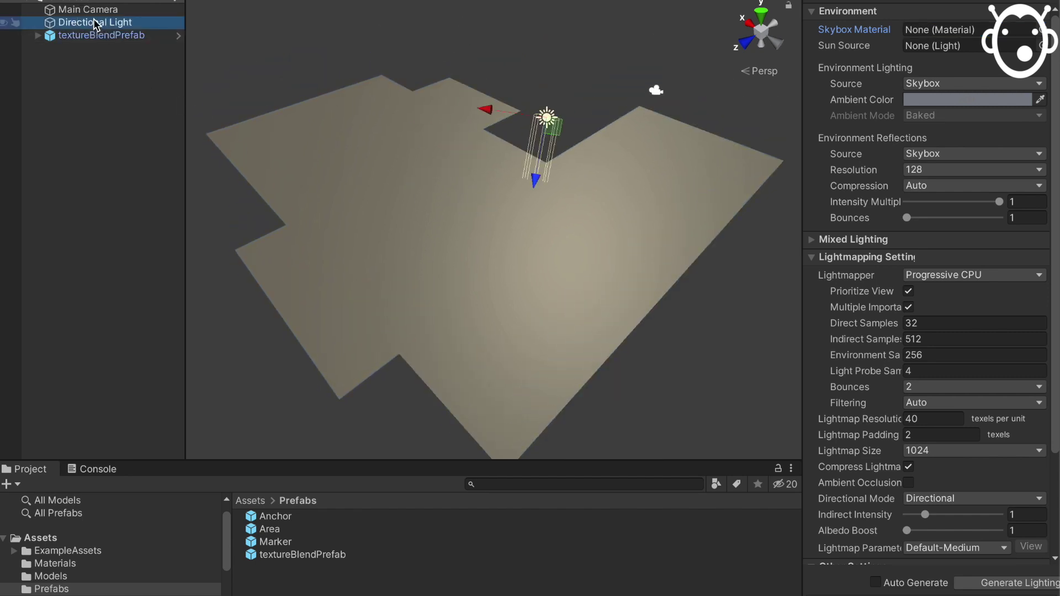
{"action": "key", "text": "Delete"}
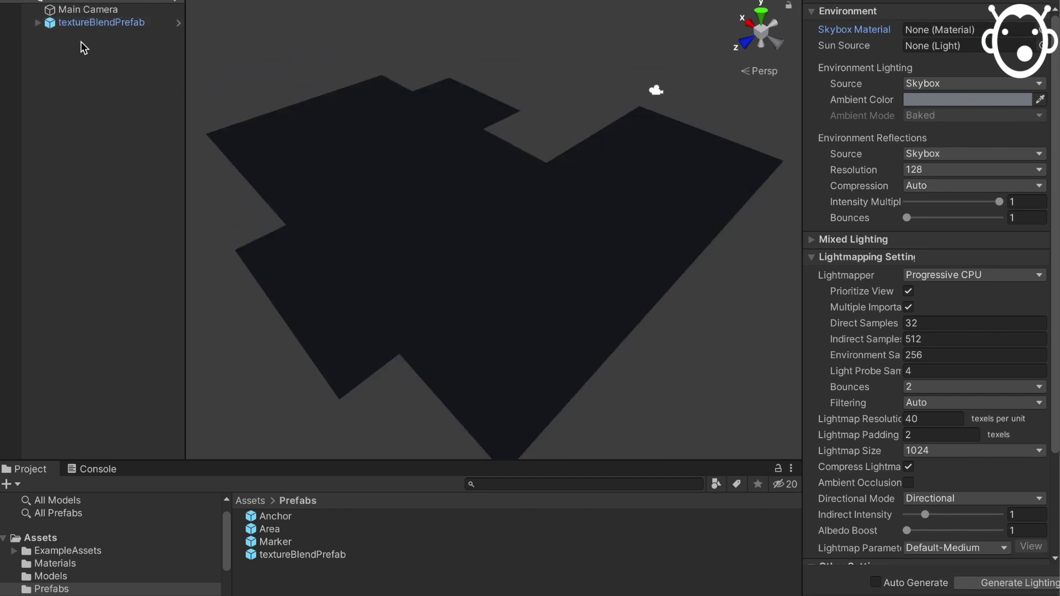
- Add a Point Light, raised above the floor over the far corner nearest the Main Camera
{"action": "right_click", "coordinate": [94, 80]}
{"action": "mouse_move", "coordinate": [154, 282]}
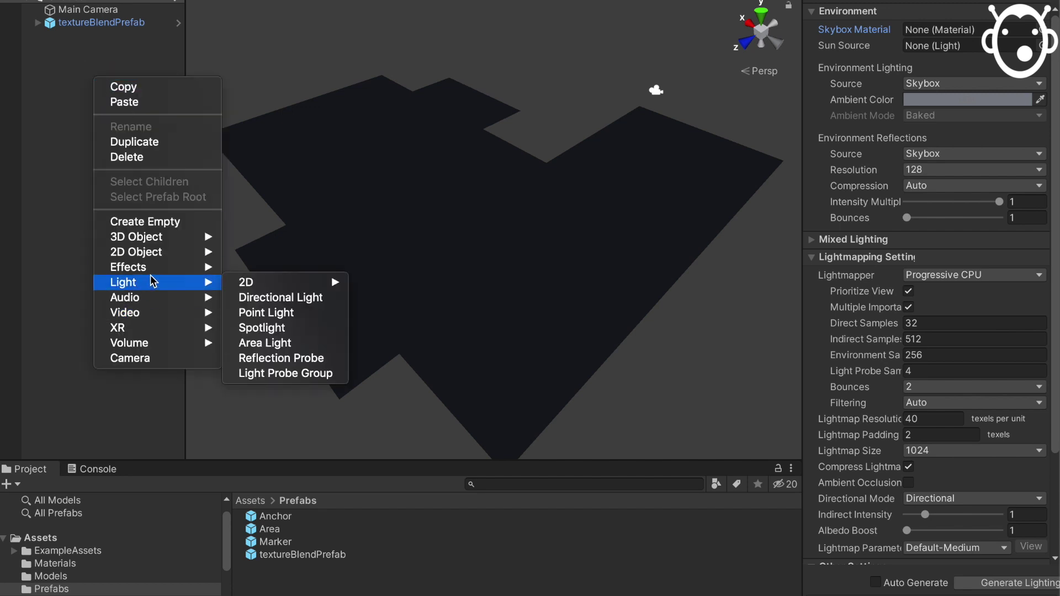
{"action": "left_click", "coordinate": [287, 313]}
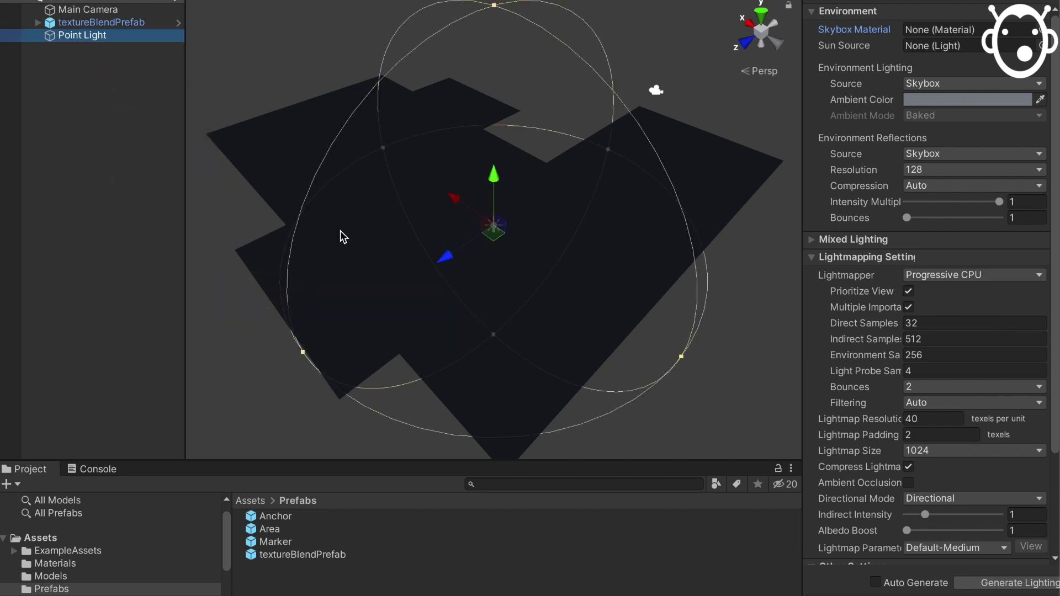
{"action": "left_click_drag", "start_coordinate": [497, 191], "coordinate": [504, 132]}
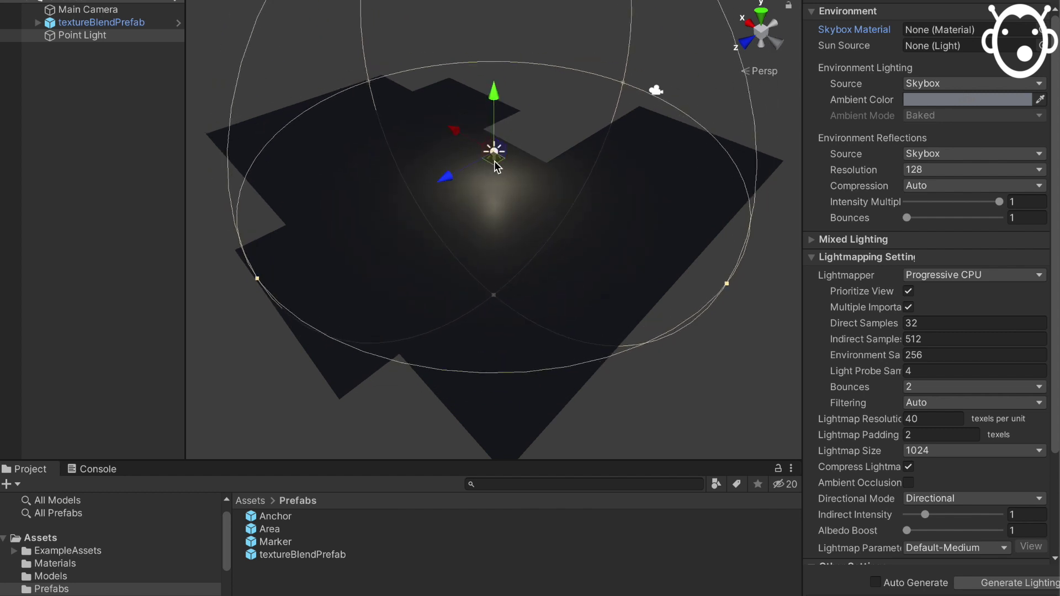
{"action": "left_click_drag", "start_coordinate": [498, 164], "coordinate": [659, 134]}
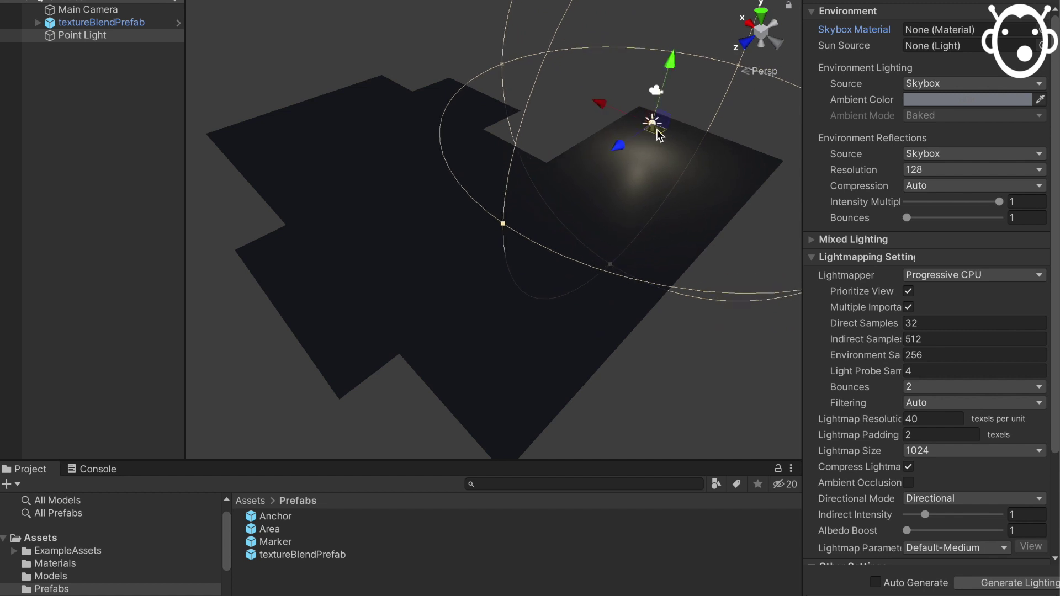
- Create a duplicate of the point light over the floor's near section at about X -3.39, coloured blue with hexadecimal 0062FF
{"action": "key", "text": "ctrl+d"}
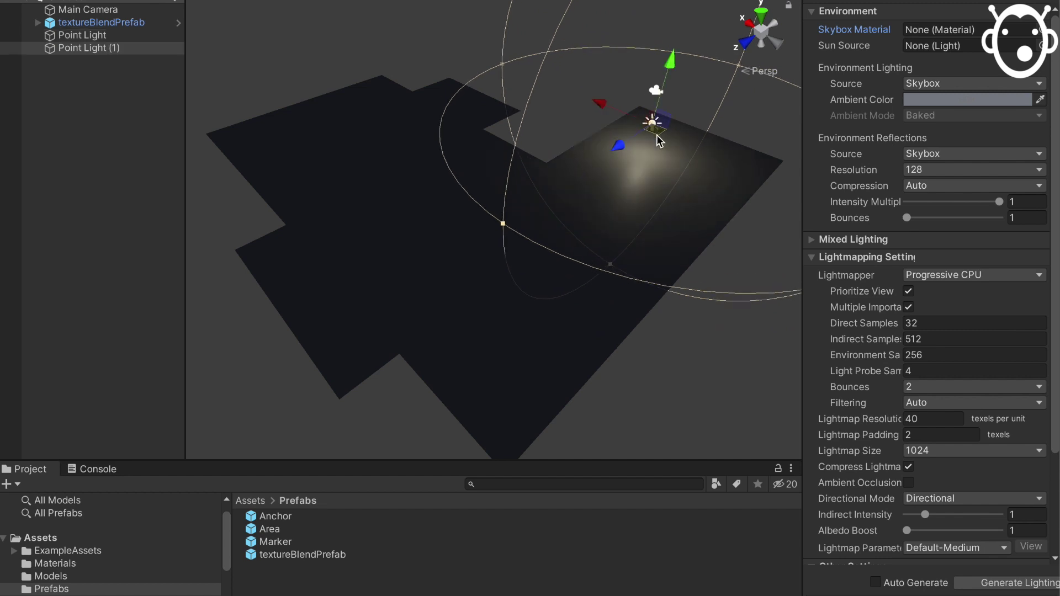
{"action": "left_click_drag", "start_coordinate": [660, 135], "coordinate": [492, 271]}
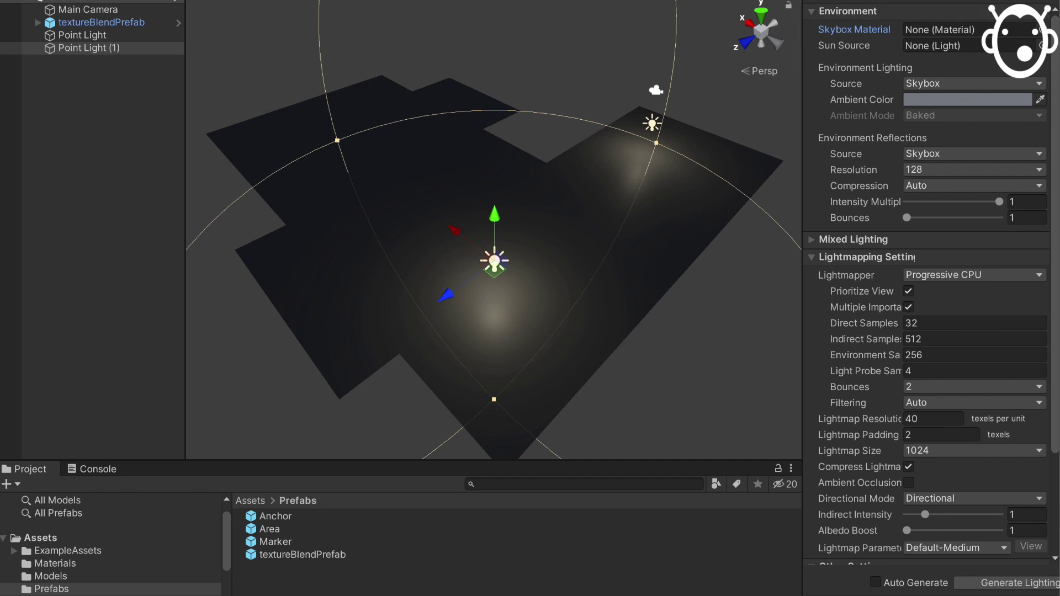
{"action": "left_click", "coordinate": [952, 164]}
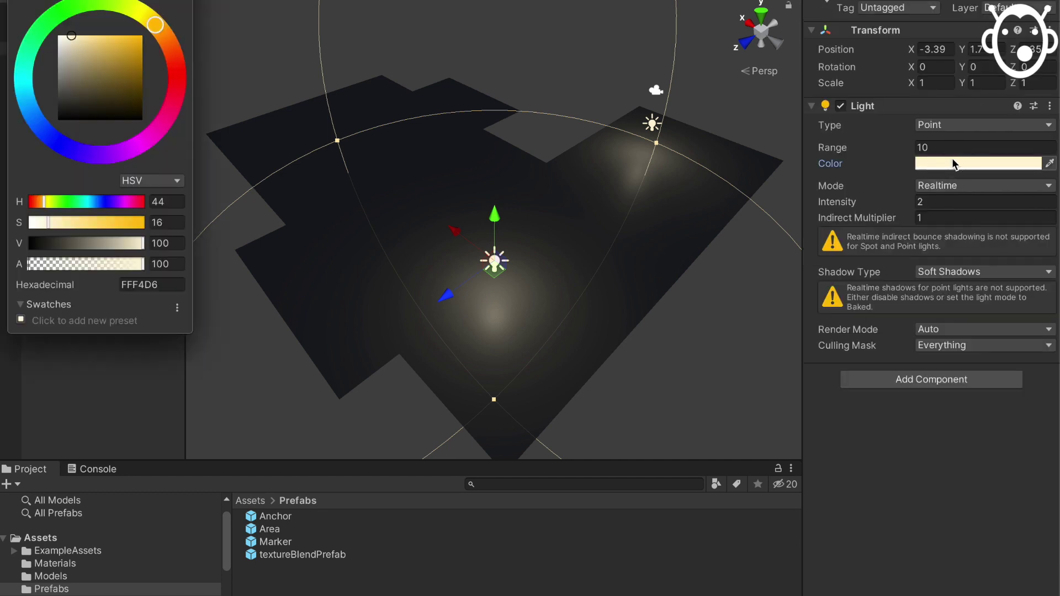
{"action": "left_click", "coordinate": [96, 203]}
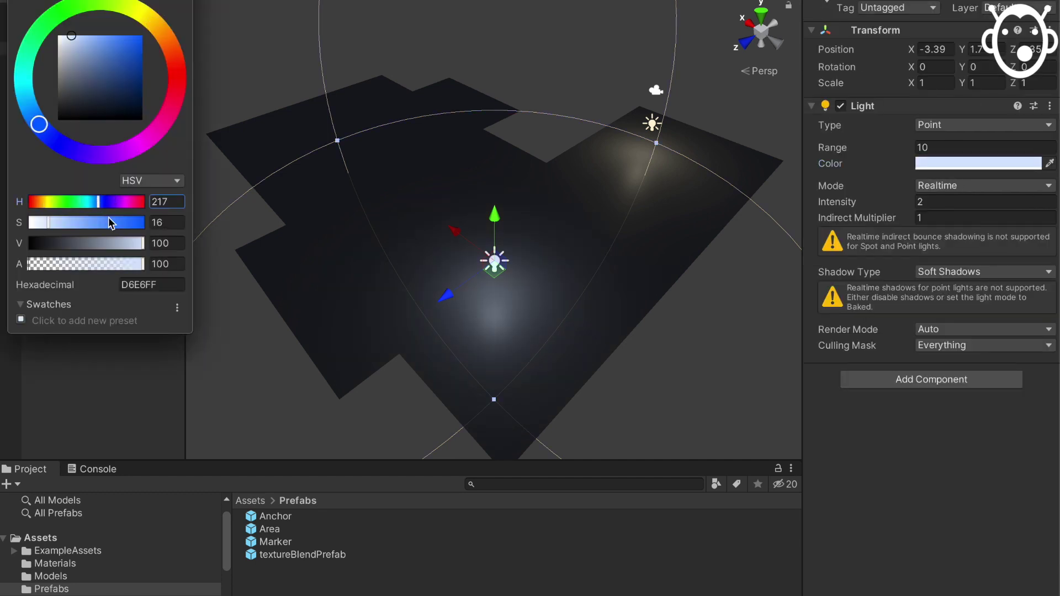
{"action": "left_click_drag", "start_coordinate": [113, 223], "coordinate": [171, 225]}
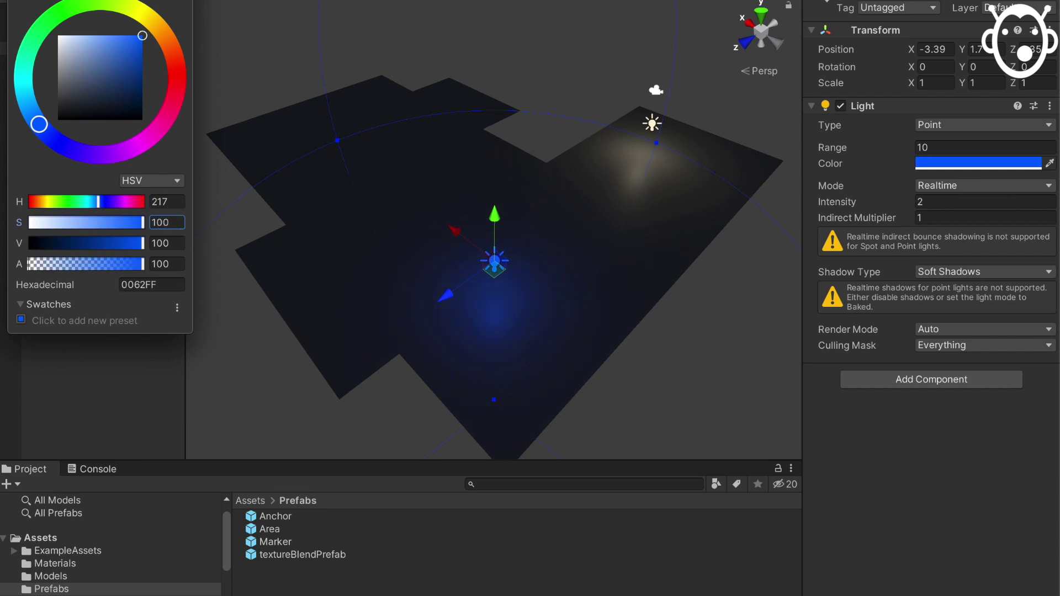
{"action": "key", "text": "Escape"}
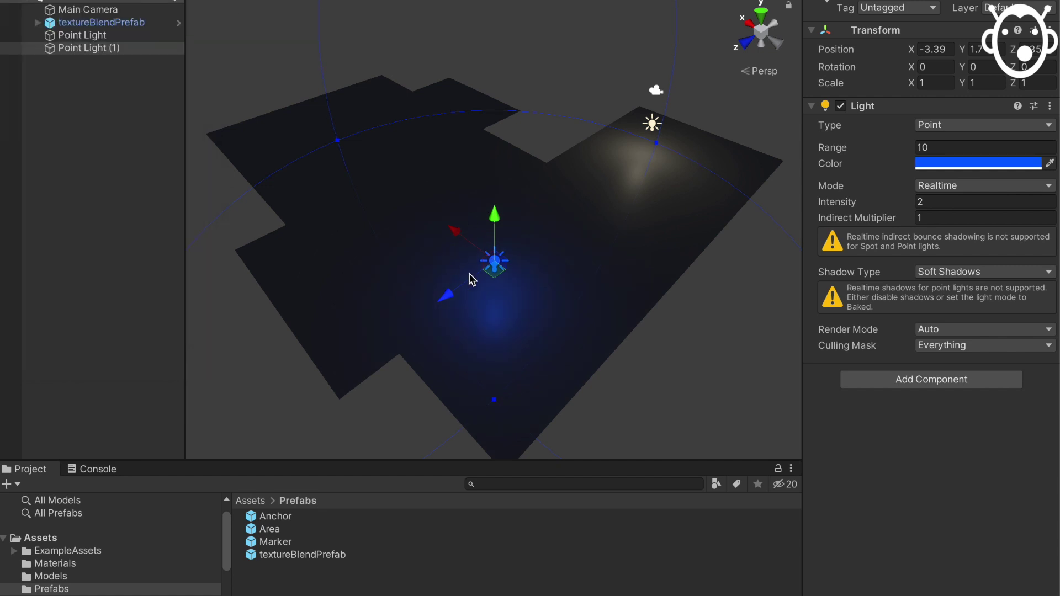
- Create a duplicate of the blue point light over the floor's opposite far corner, coloured red with hexadecimal FF0000
{"action": "key", "text": "ctrl+d"}
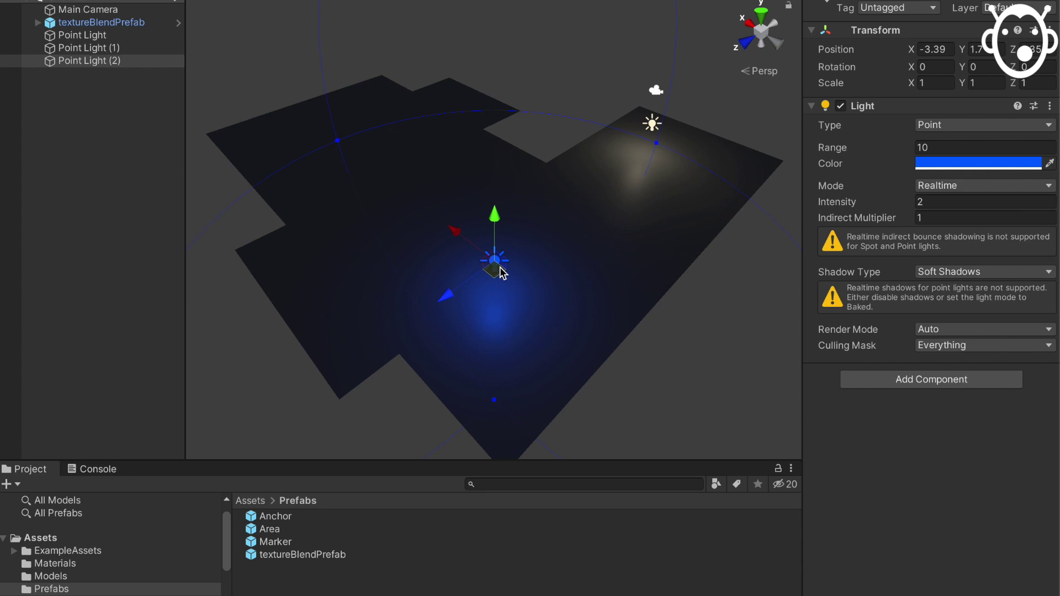
{"action": "left_click_drag", "start_coordinate": [500, 273], "coordinate": [322, 104]}
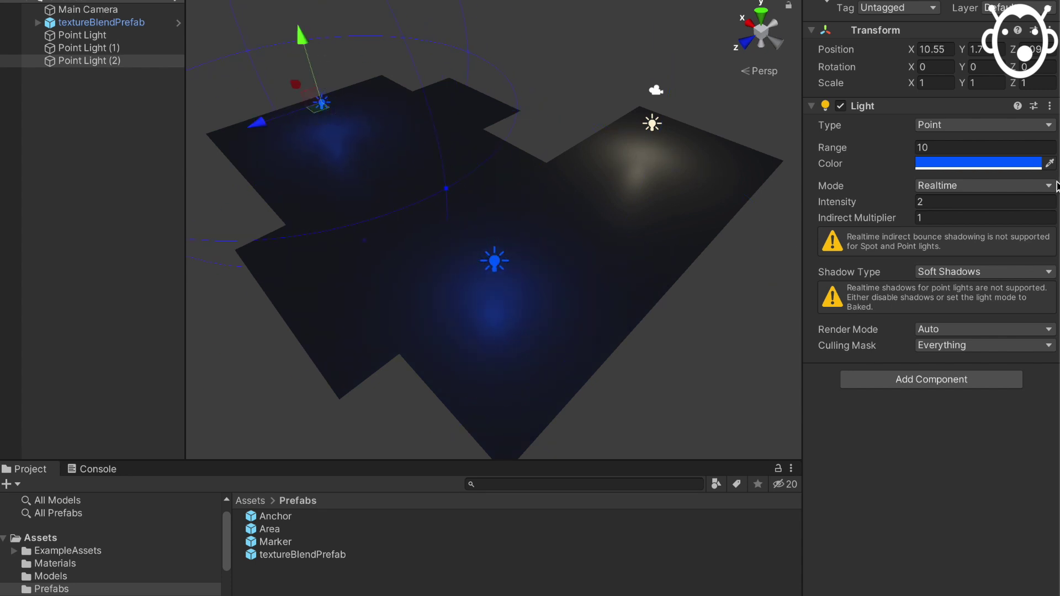
{"action": "left_click", "coordinate": [1023, 163]}
{"action": "key", "text": "Escape"}
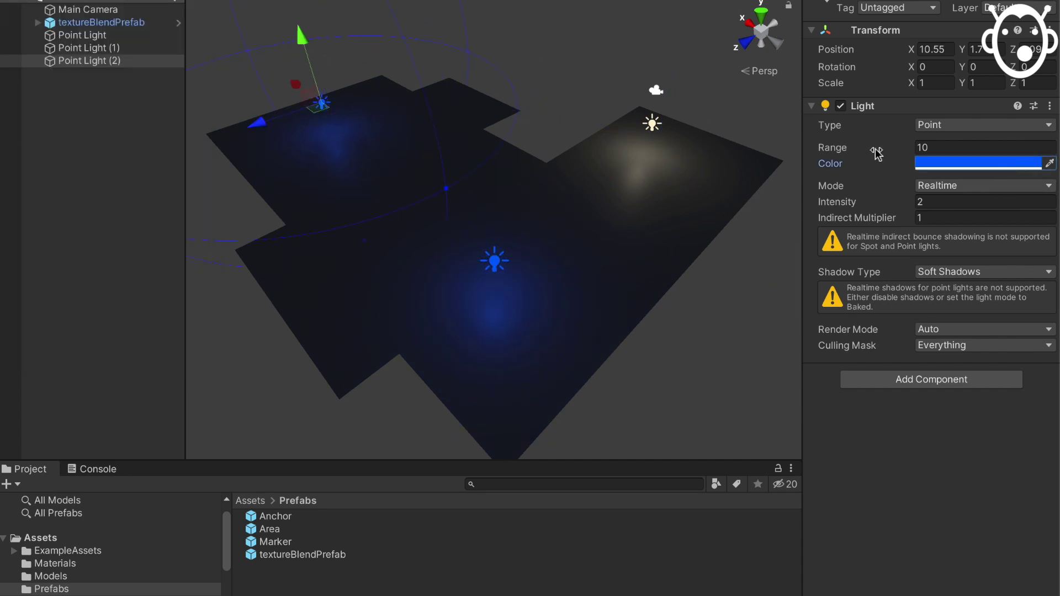
{"action": "left_click", "coordinate": [925, 165]}
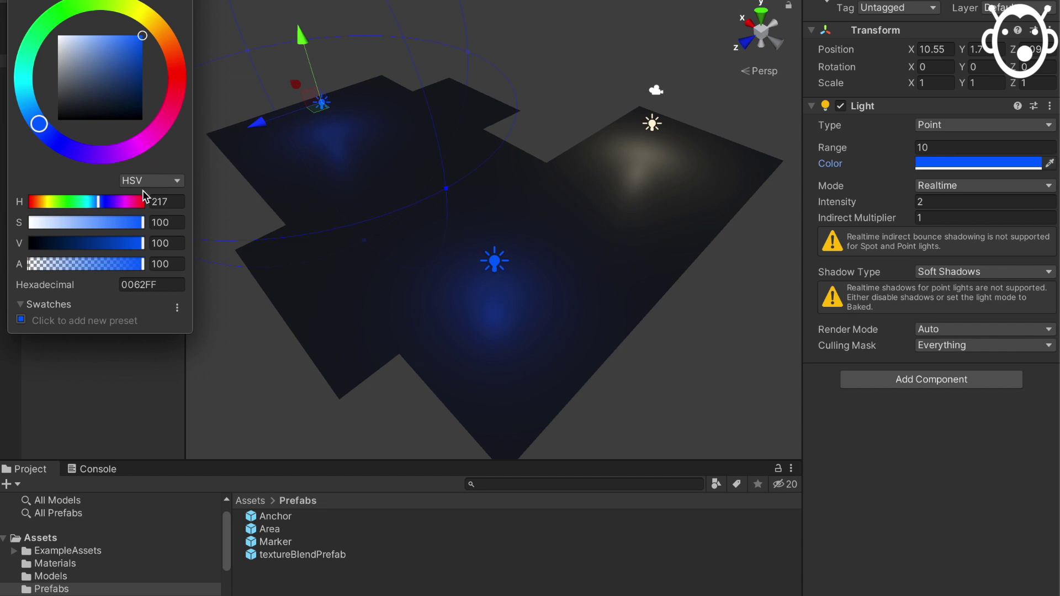
{"action": "left_click_drag", "start_coordinate": [143, 202], "coordinate": [1, 196]}
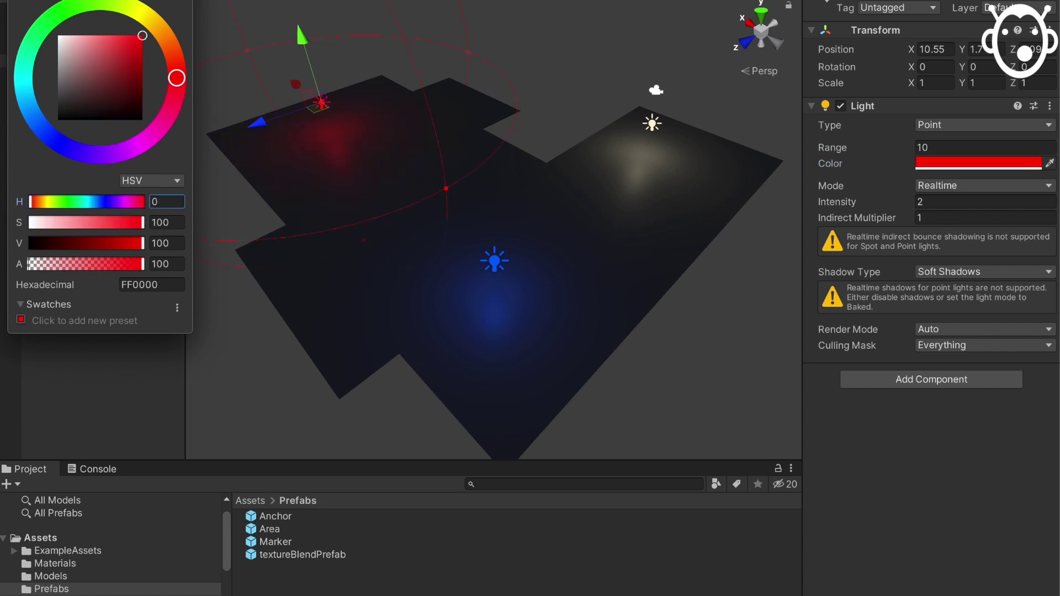
{"action": "key", "text": "Return"}
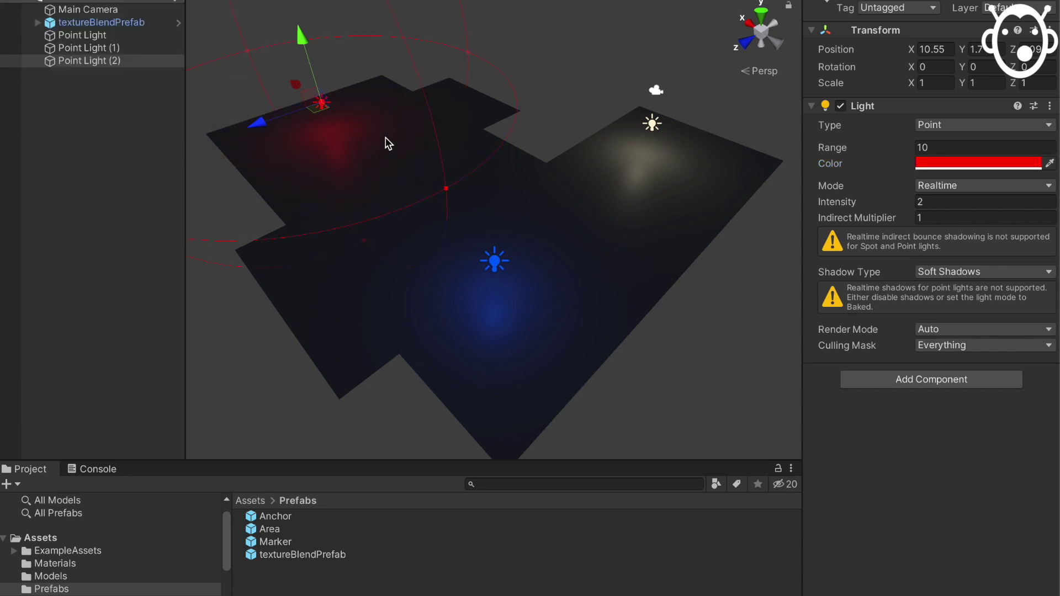
{"action": "mouse_move", "coordinate": [319, 113]}
{"action": "left_mouse_down"}
{"action": "mouse_move", "coordinate": [279, 126]}
{"action": "mouse_move", "coordinate": [332, 99]}
{"action": "left_mouse_up"}
{"action": "left_click", "coordinate": [555, 132]}
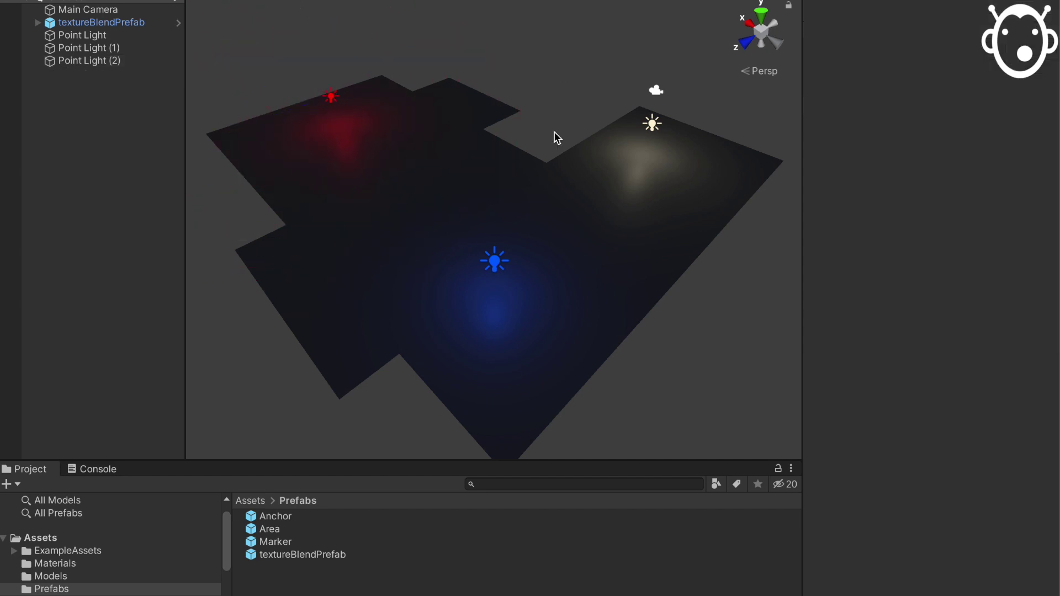
- Apply ShaderGraphHeightBlend3Material from the Materials folder to the floor
{"action": "left_click", "coordinate": [538, 213]}
{"action": "left_click", "coordinate": [55, 563]}
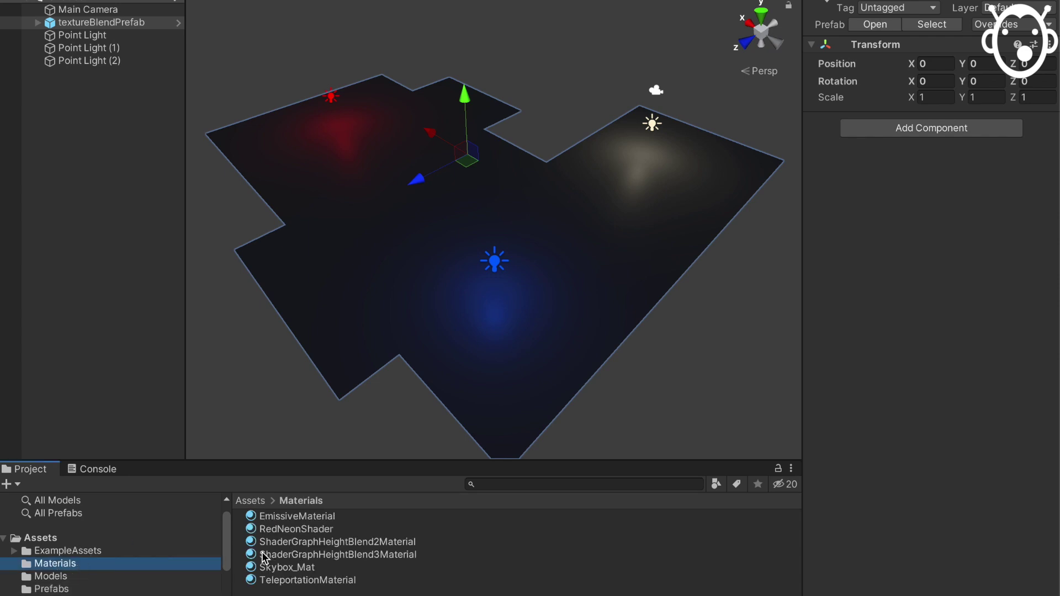
{"action": "left_click_drag", "start_coordinate": [255, 557], "coordinate": [488, 369]}
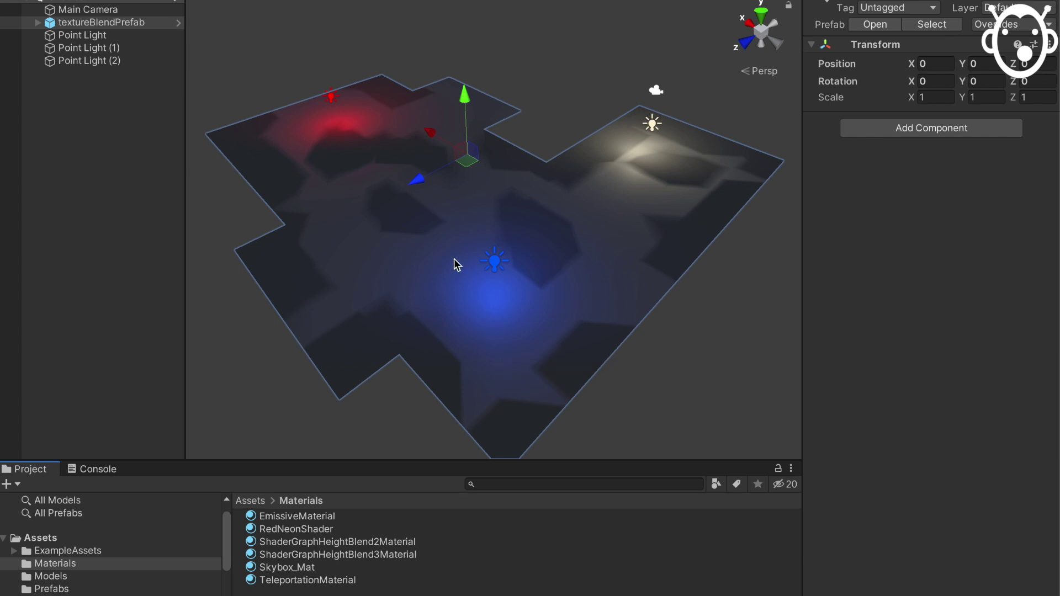
- Assign roughConcreteWall_Albedo as the Base Diffuse texture of the material on the textureBlendTest mesh
{"action": "scroll", "coordinate": [454, 260], "scroll_direction": "up", "scroll_amount": 2}
{"action": "mouse_move", "coordinate": [497, 227]}
{"action": "left_mouse_down", "text": "alt"}
{"action": "mouse_move", "coordinate": [474, 306]}
{"action": "mouse_move", "coordinate": [504, 226]}
{"action": "left_mouse_up", "text": "alt"}
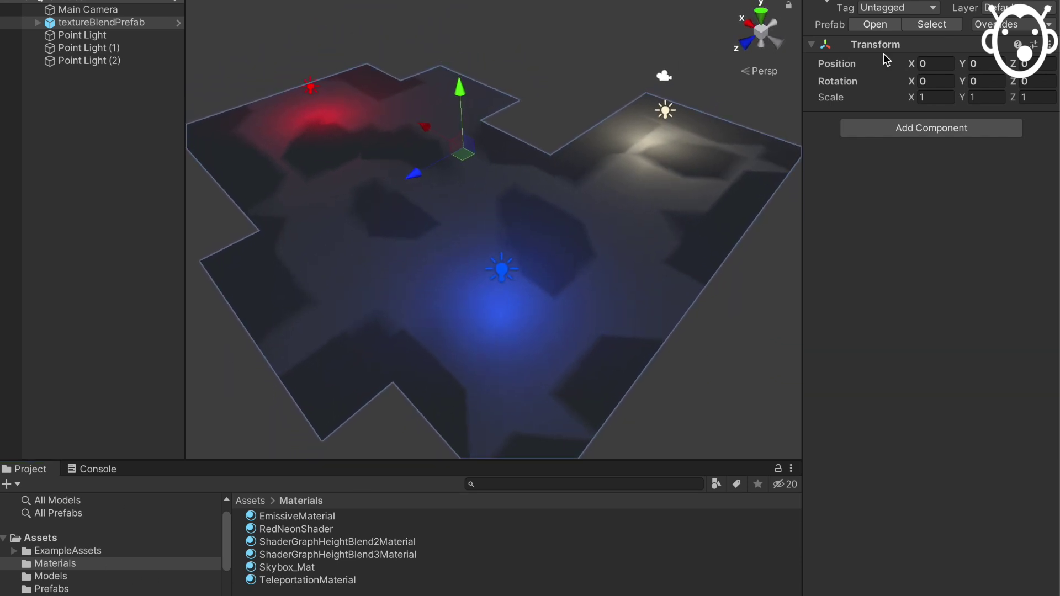
{"action": "left_click", "coordinate": [362, 245]}
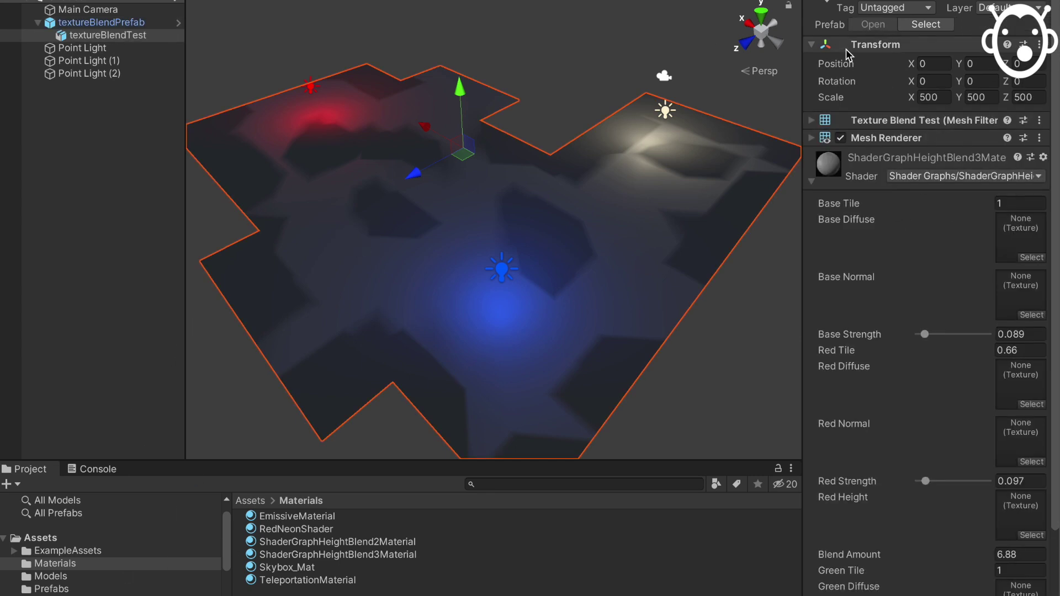
{"action": "left_click", "coordinate": [812, 48]}
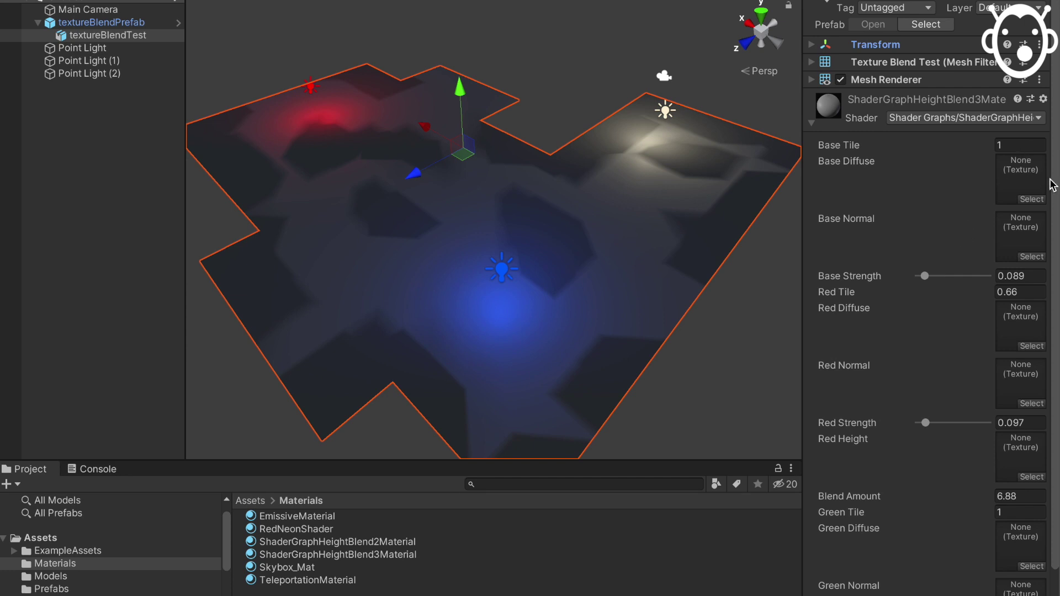
{"action": "left_click", "coordinate": [1032, 199]}
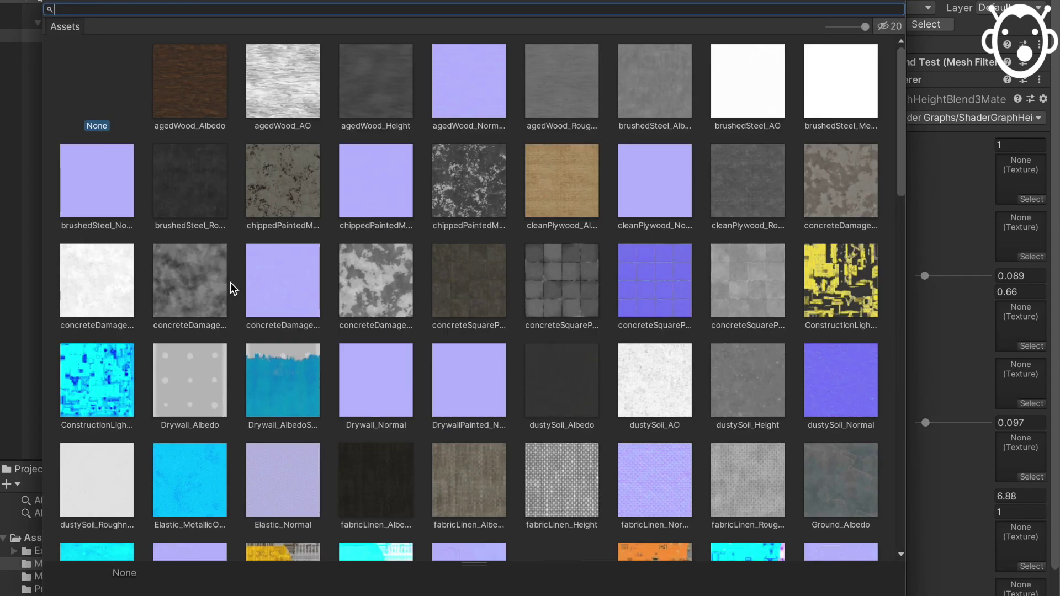
{"action": "scroll", "coordinate": [260, 335], "scroll_direction": "down", "scroll_amount": 6}
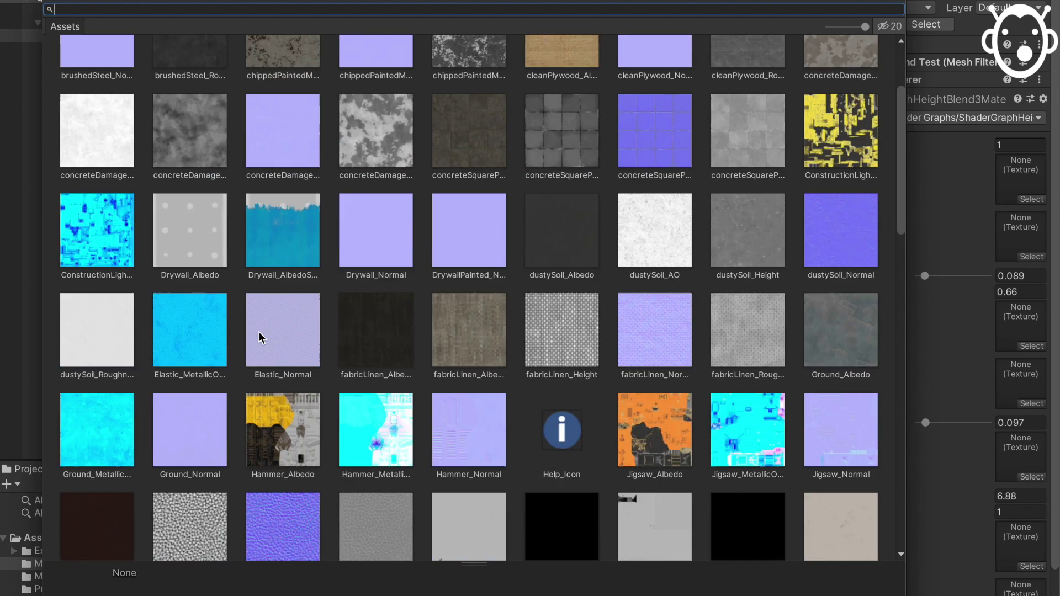
{"action": "scroll", "coordinate": [260, 334], "scroll_direction": "down", "scroll_amount": 6}
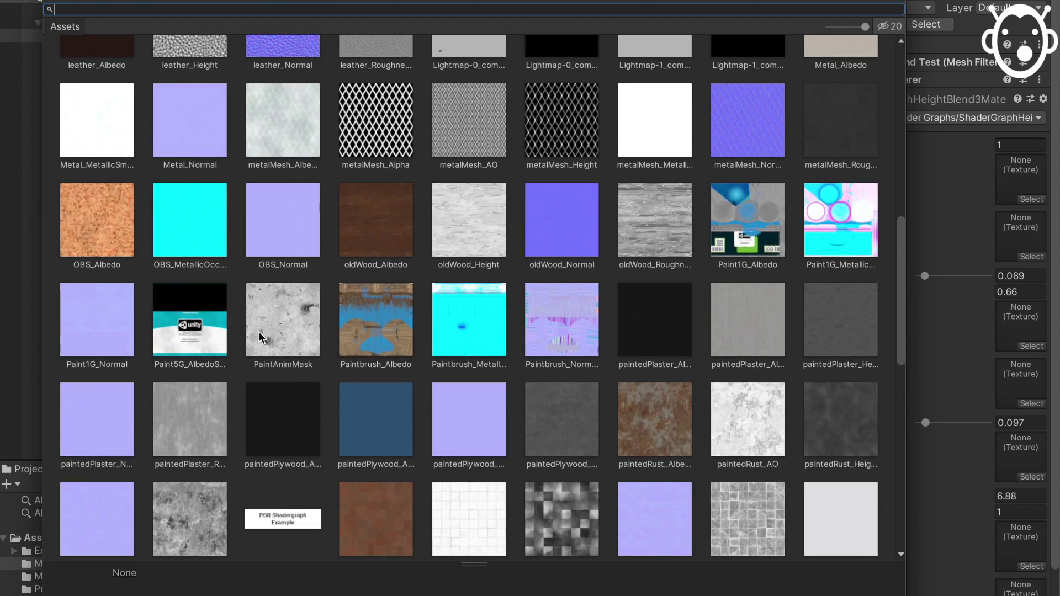
{"action": "scroll", "coordinate": [260, 333], "scroll_direction": "down", "scroll_amount": 1}
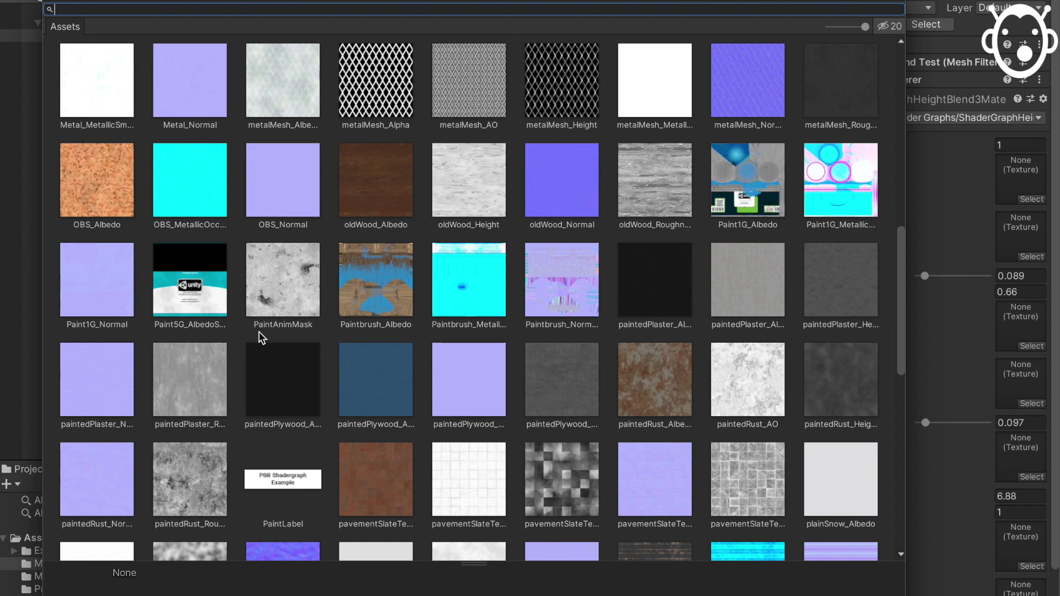
{"action": "scroll", "coordinate": [259, 333], "scroll_direction": "down", "scroll_amount": 3}
{"action": "scroll", "coordinate": [260, 333], "scroll_direction": "down", "scroll_amount": 5}
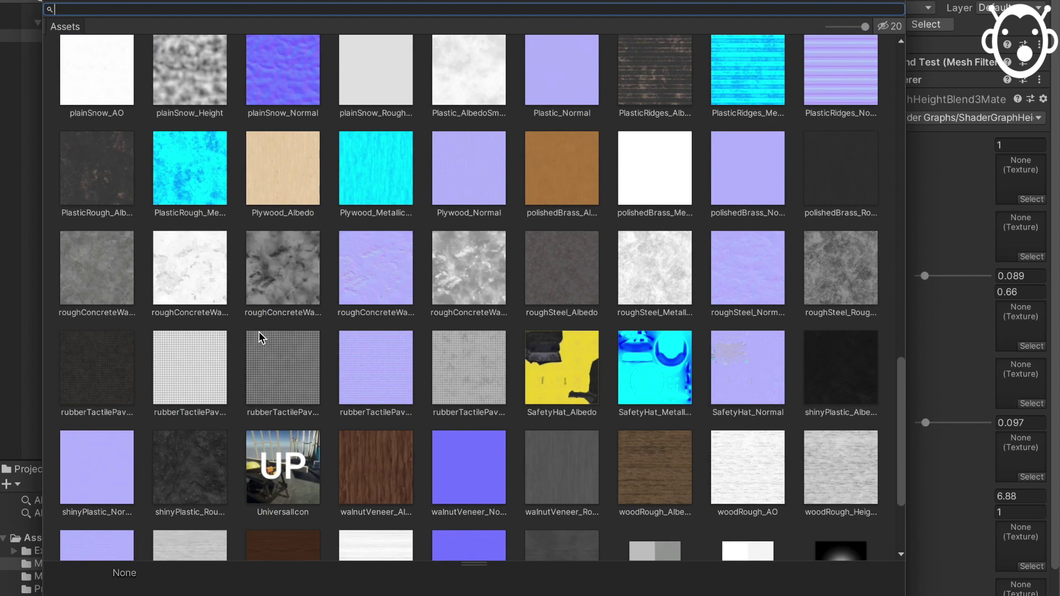
{"action": "left_click", "coordinate": [123, 257]}
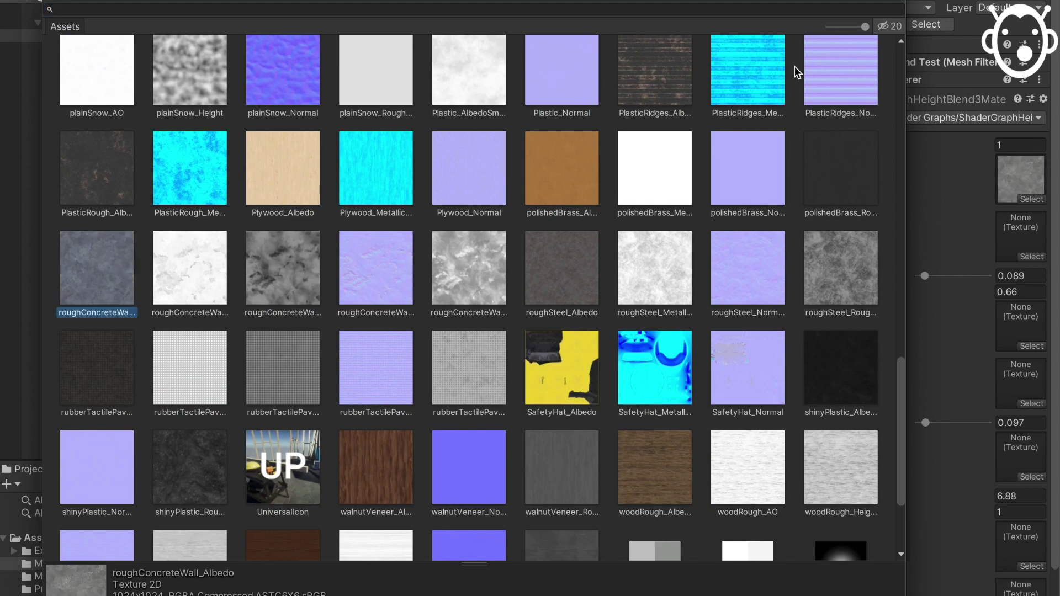
- Assign roughConcreteWall_Normal as the Base Normal texture of the floor's height-blend material
{"action": "left_click", "coordinate": [1035, 258]}
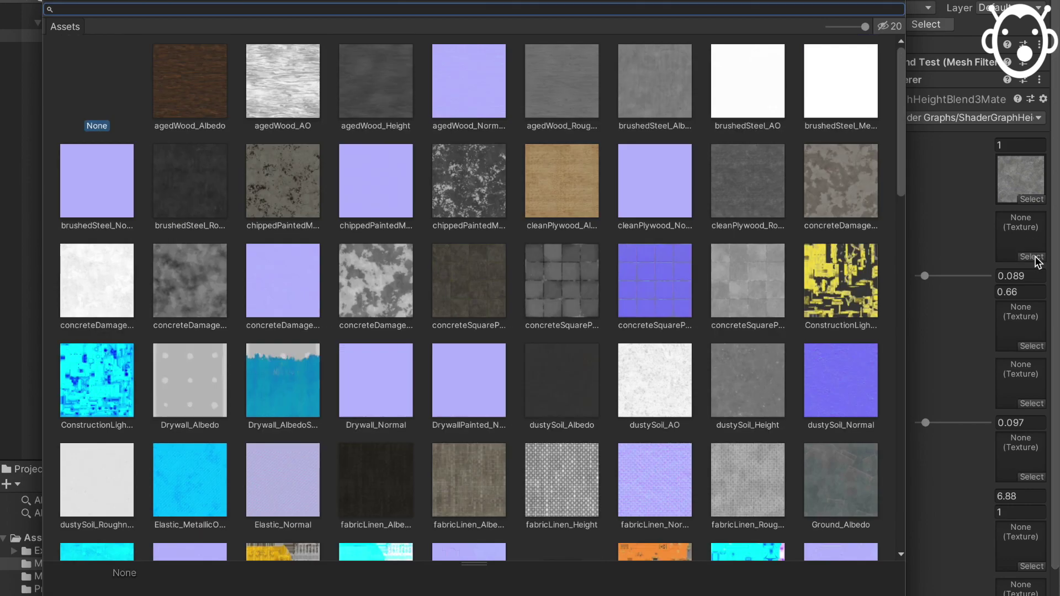
{"action": "scroll", "coordinate": [473, 480], "scroll_direction": "down", "scroll_amount": 15}
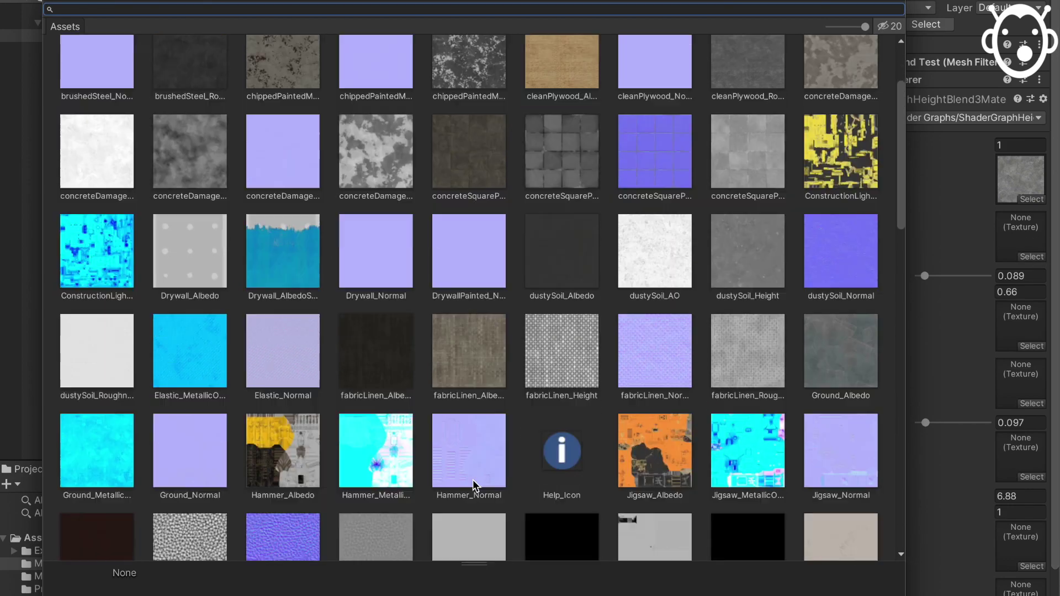
{"action": "scroll", "coordinate": [473, 486], "scroll_direction": "up", "scroll_amount": 3}
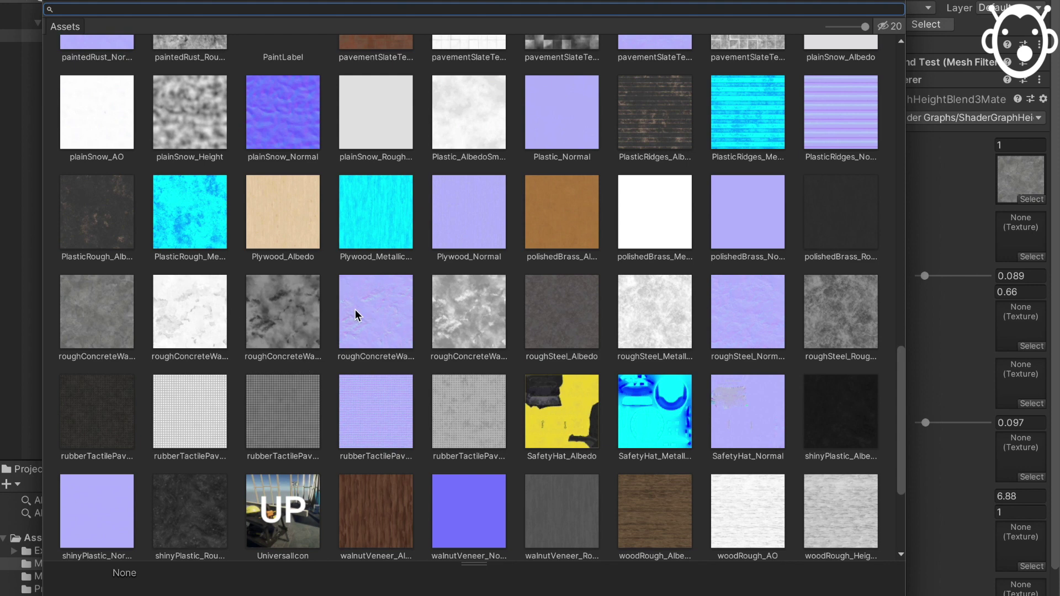
{"action": "left_click", "coordinate": [376, 312]}
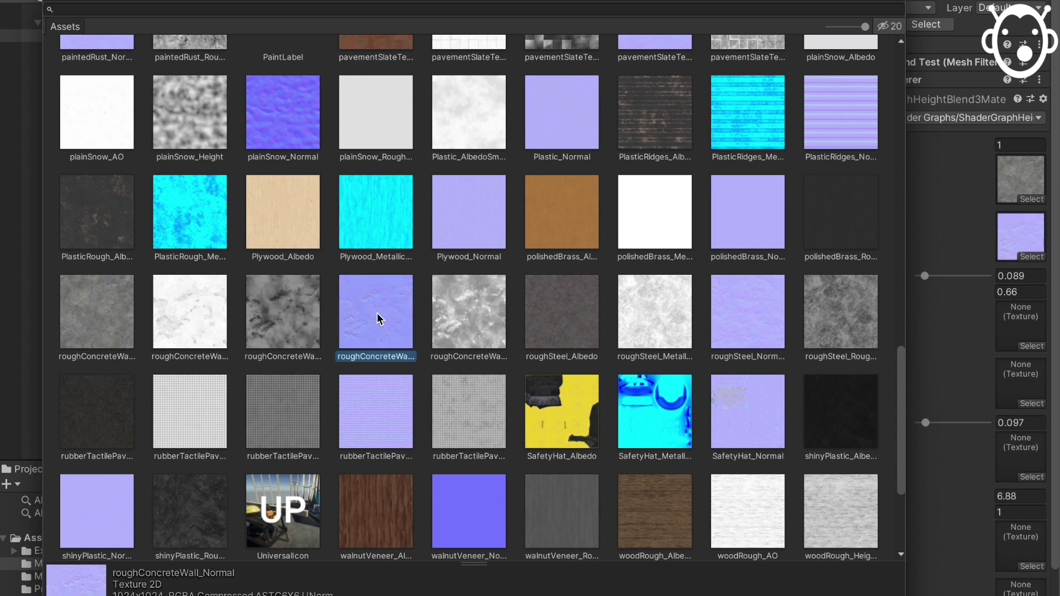
{"action": "left_click", "coordinate": [55, 1]}
{"action": "left_click_drag", "start_coordinate": [541, 230], "coordinate": [556, 253], "text": "alt"}
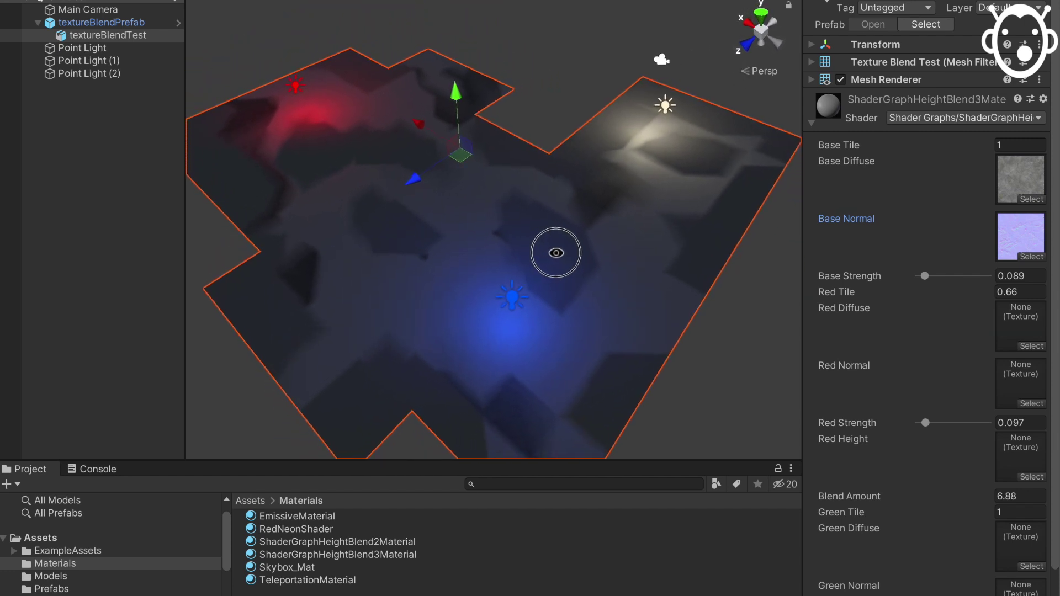
- Assign concreteSquarePavement_Albedo as the Red Diffuse texture and concreteSquarePavement_Normal as the Red Normal texture of the floor material
{"action": "left_click", "coordinate": [1031, 346]}
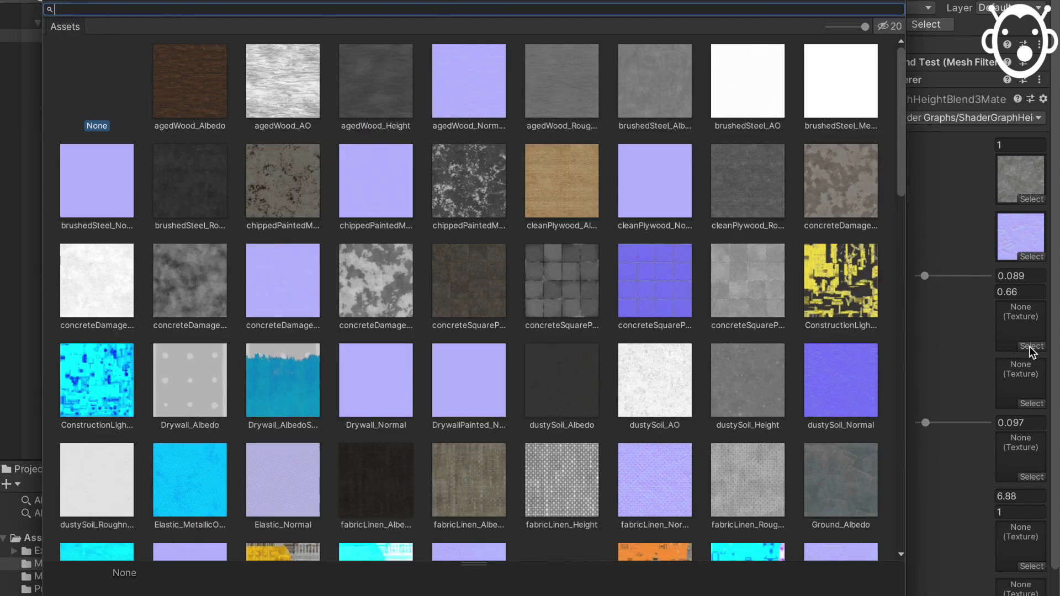
{"action": "left_click", "coordinate": [472, 287]}
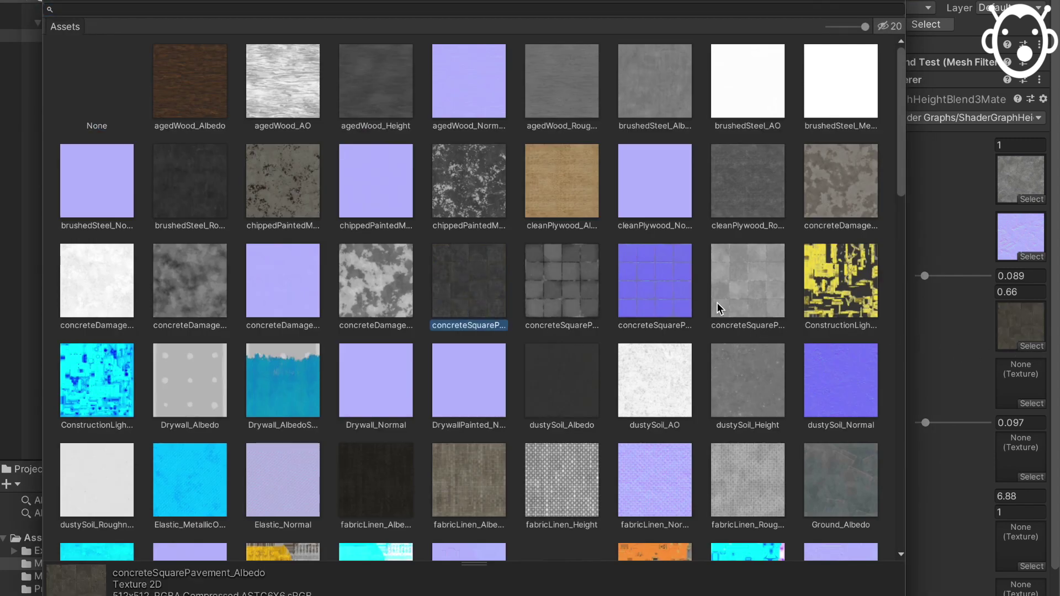
{"action": "left_click", "coordinate": [1027, 406]}
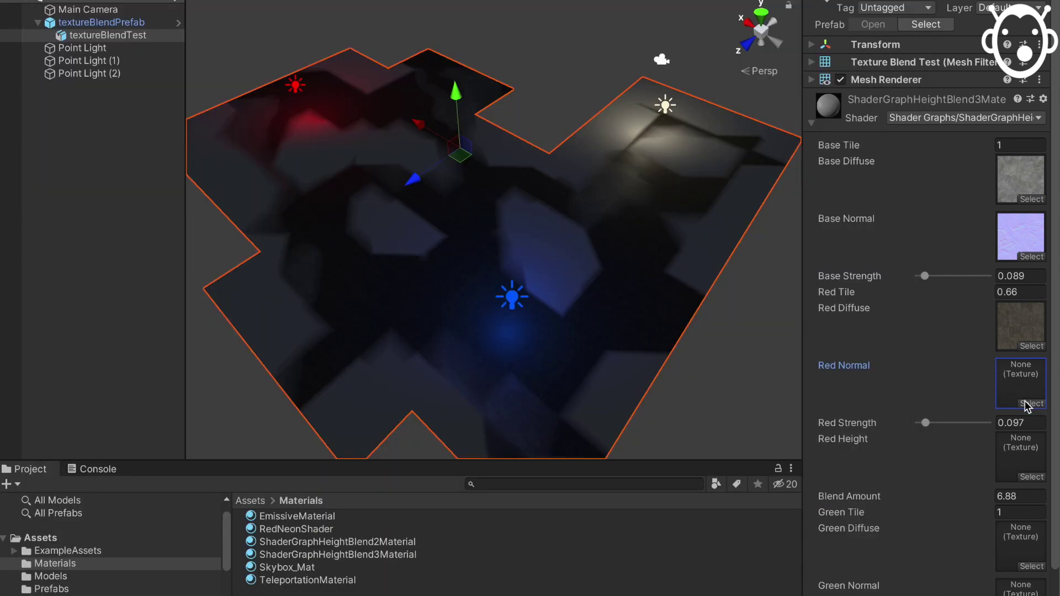
{"action": "left_click", "coordinate": [1026, 402]}
{"action": "left_click", "coordinate": [650, 274]}
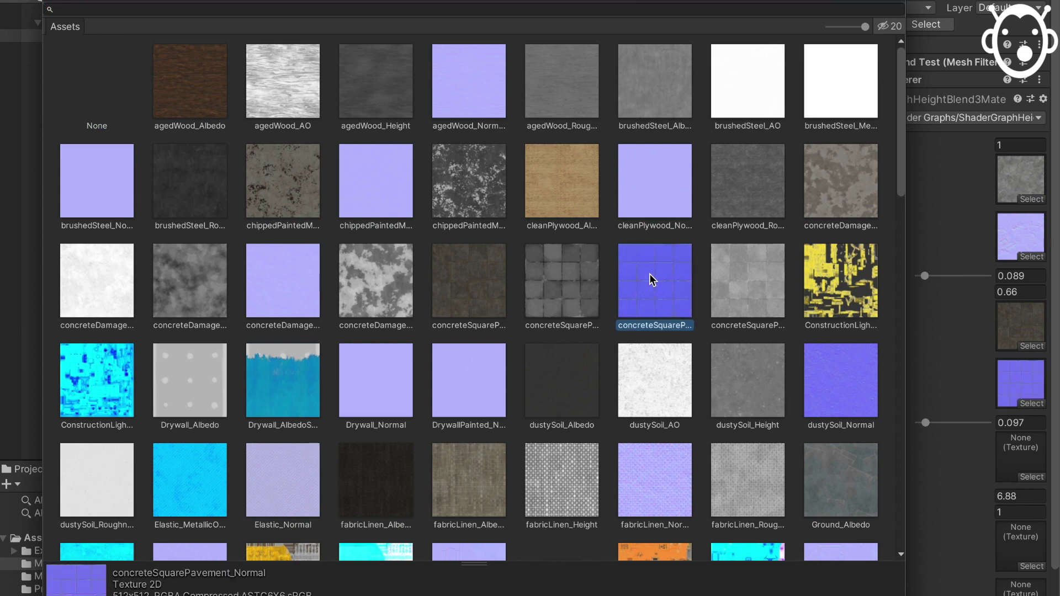
{"action": "left_click", "coordinate": [53, 0]}
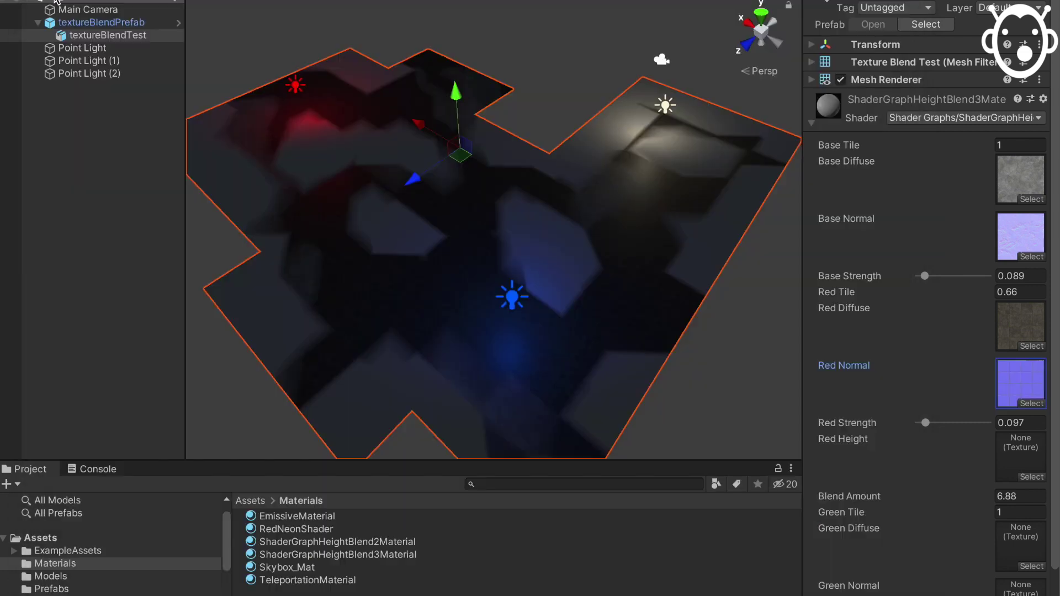
- Assign concreteSquarePavement_Height as the Red Height texture and inspect the pavement blend on the floor up close
{"action": "left_click", "coordinate": [1038, 479]}
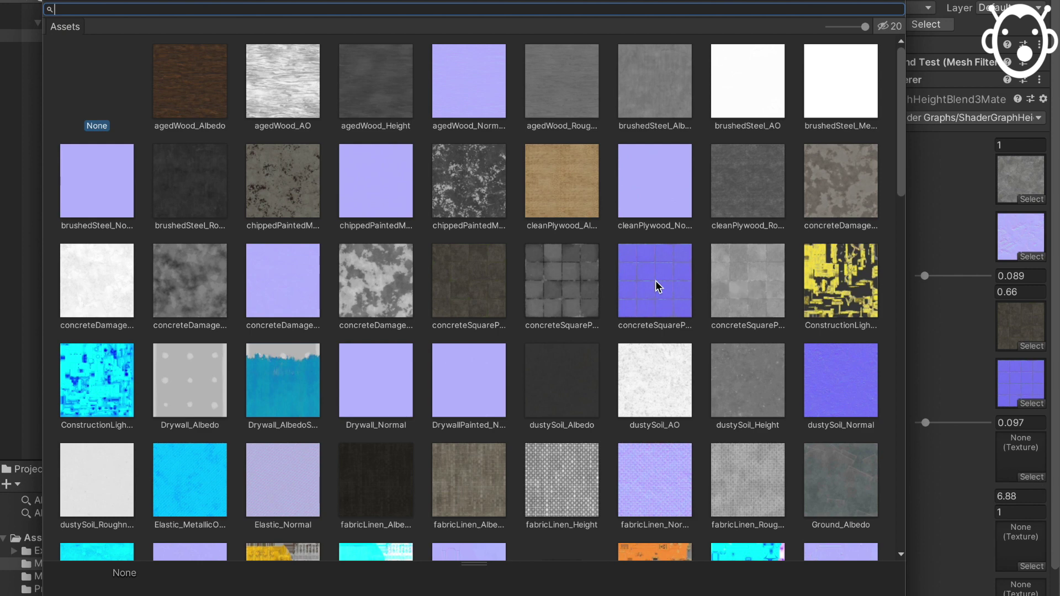
{"action": "left_click", "coordinate": [562, 283]}
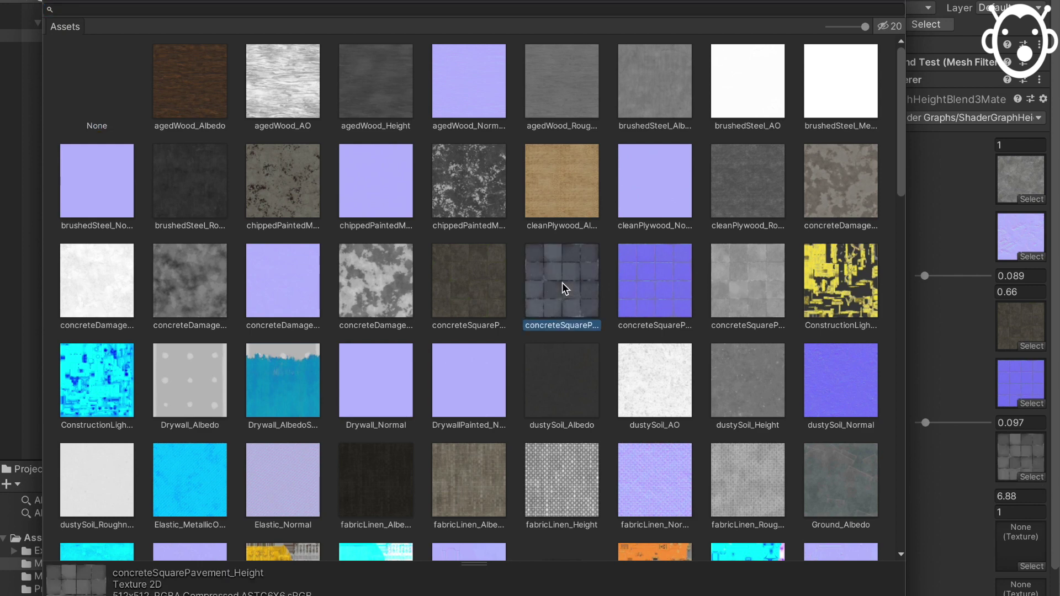
{"action": "left_click", "coordinate": [54, 0]}
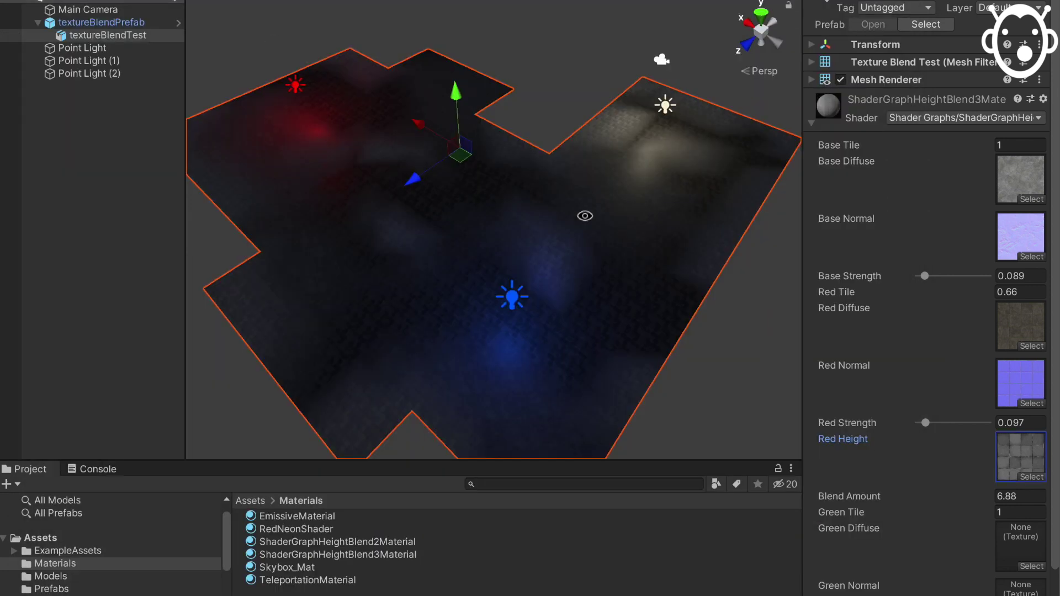
{"action": "scroll", "coordinate": [578, 277], "scroll_direction": "up", "scroll_amount": 1, "text": "alt"}
{"action": "scroll", "coordinate": [577, 276], "scroll_direction": "up", "scroll_amount": 5, "text": "alt"}
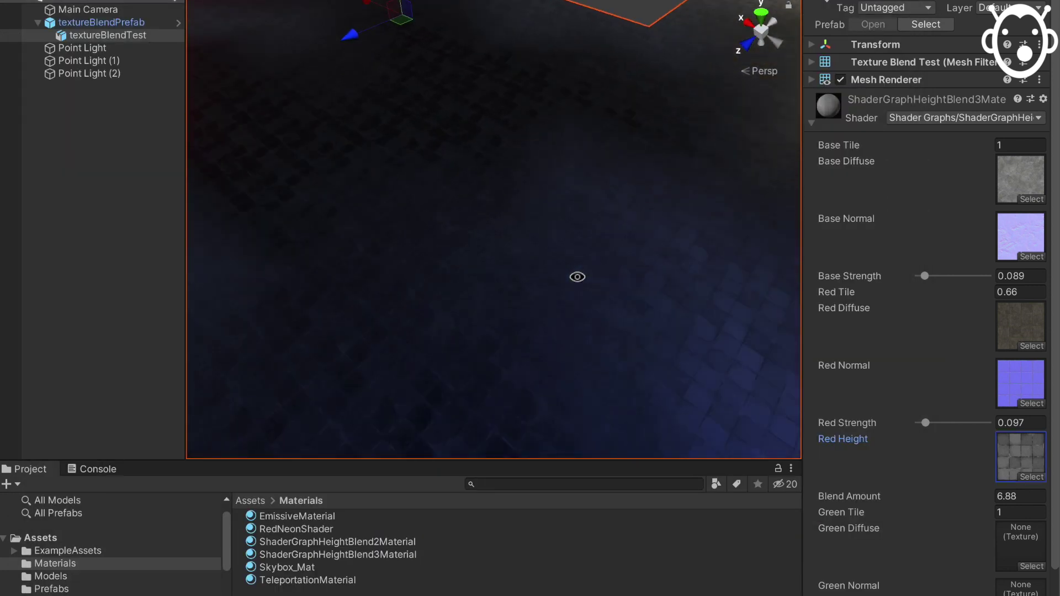
{"action": "scroll", "coordinate": [578, 276], "scroll_direction": "down", "scroll_amount": 3, "text": "alt"}
{"action": "scroll", "coordinate": [577, 276], "scroll_direction": "up", "scroll_amount": 1, "text": "alt"}
{"action": "left_click_drag", "start_coordinate": [624, 277], "coordinate": [545, 203], "text": "alt"}
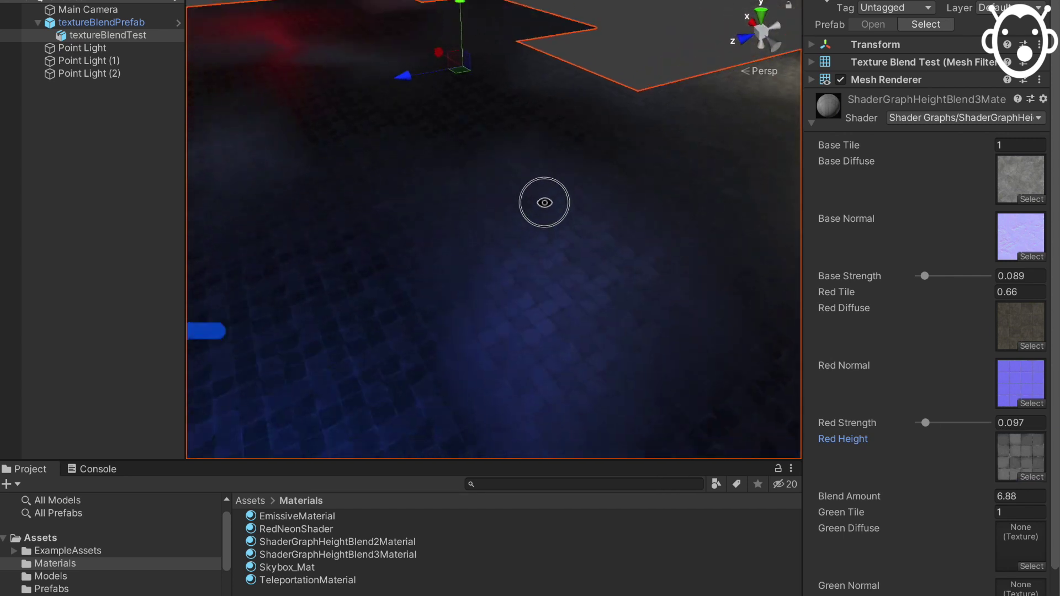
{"action": "right_click_drag", "start_coordinate": [545, 203], "coordinate": [610, 186]}
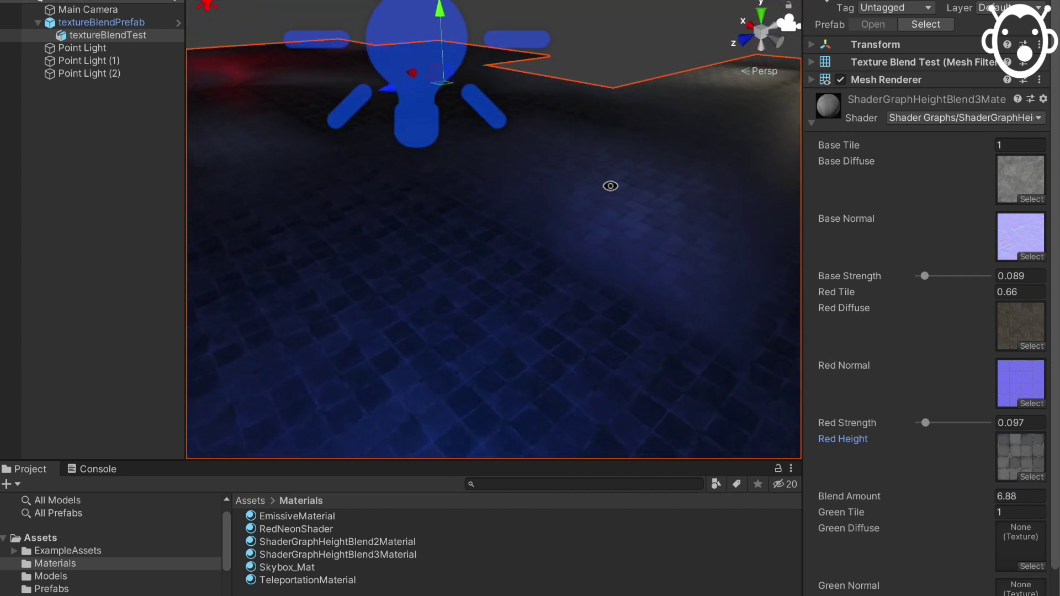
- Assign dustySoil_Albedo as the Green Diffuse texture and dustySoil_Normal as the Green Normal texture of the floor material
{"action": "left_click", "coordinate": [1031, 567]}
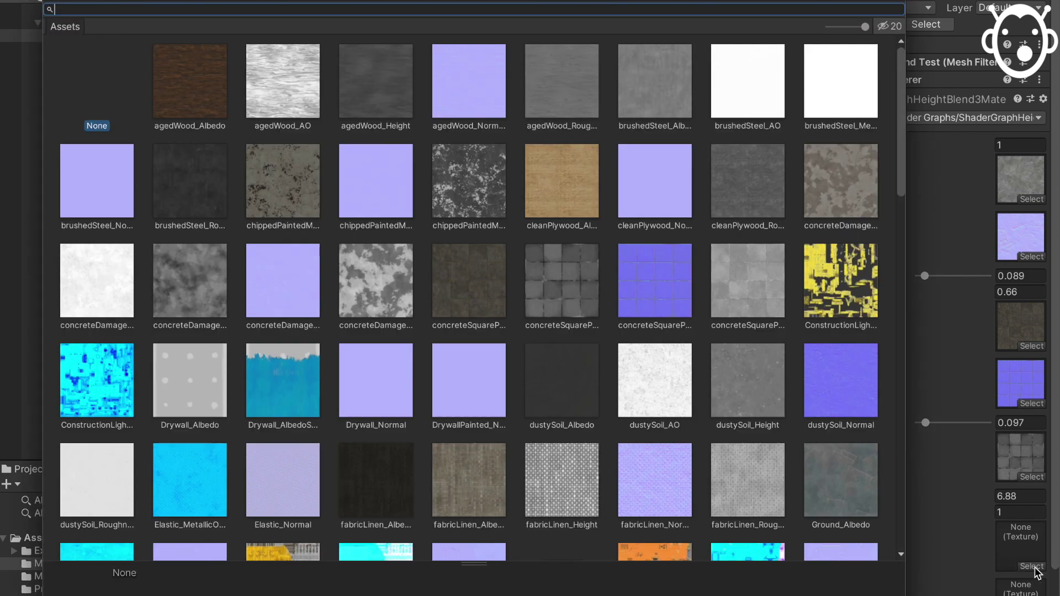
{"action": "scroll", "coordinate": [626, 342], "scroll_direction": "down", "scroll_amount": 1}
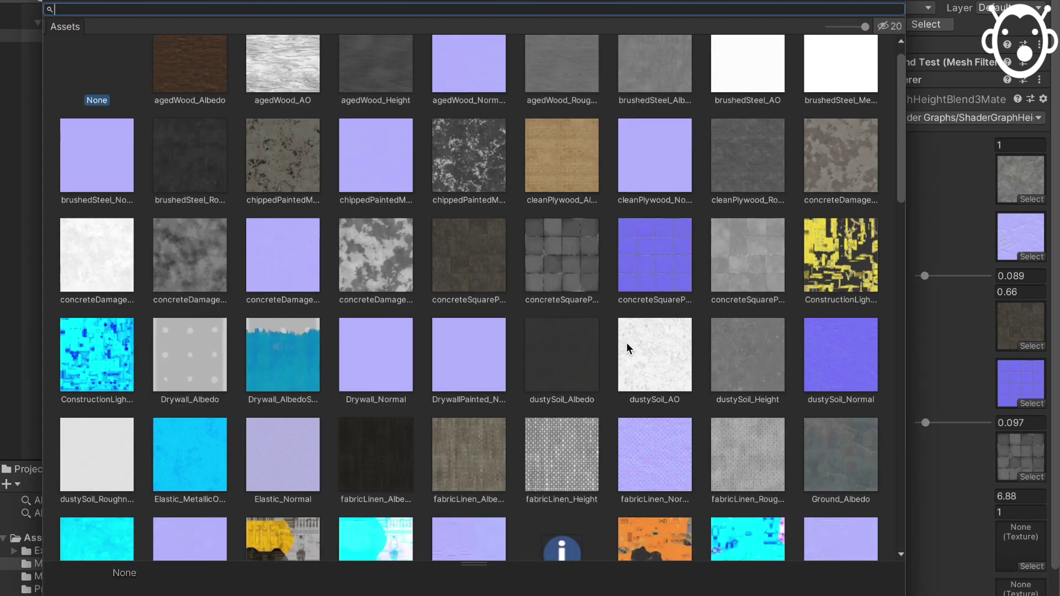
{"action": "left_click", "coordinate": [573, 339]}
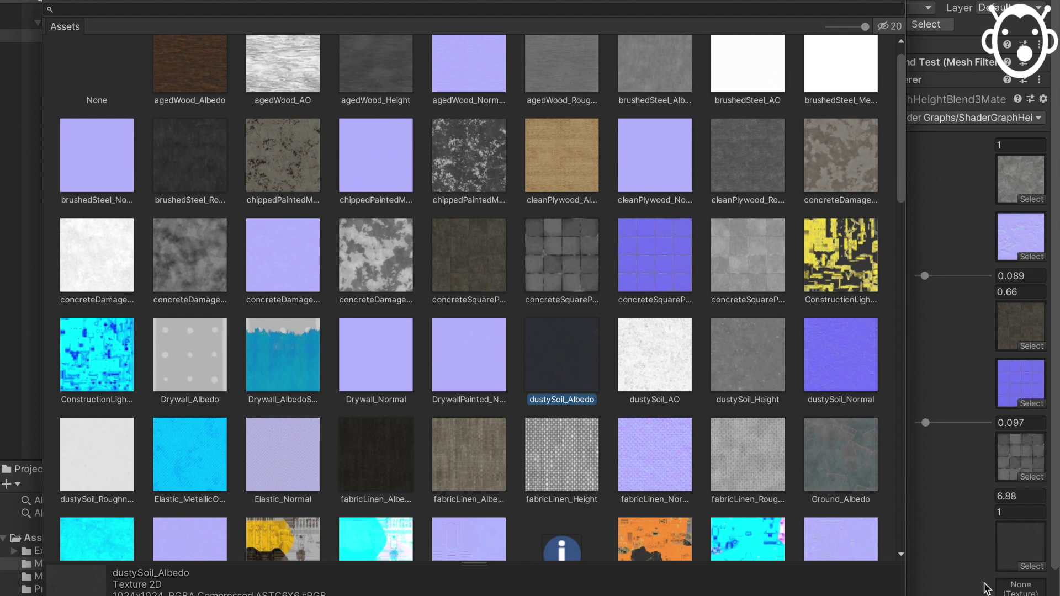
{"action": "scroll", "coordinate": [986, 588], "scroll_direction": "down", "scroll_amount": 4}
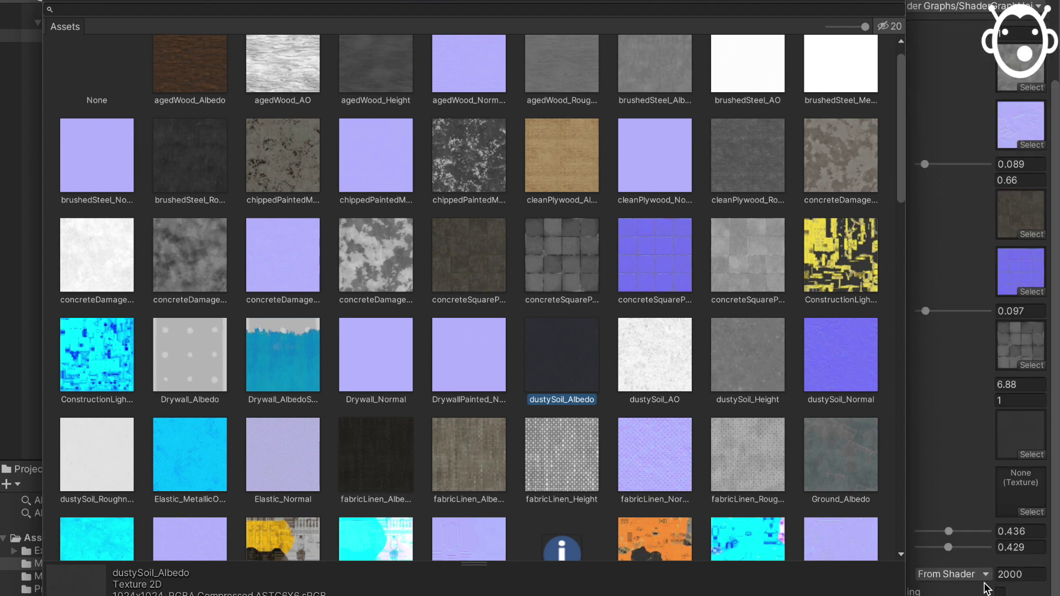
{"action": "left_click", "coordinate": [1025, 512]}
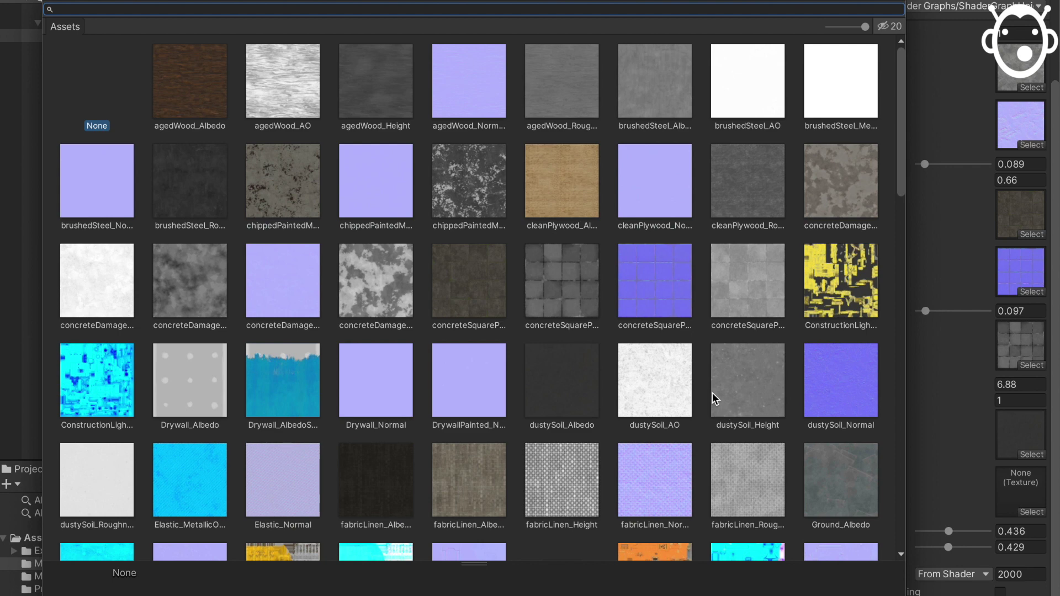
{"action": "left_click", "coordinate": [831, 384]}
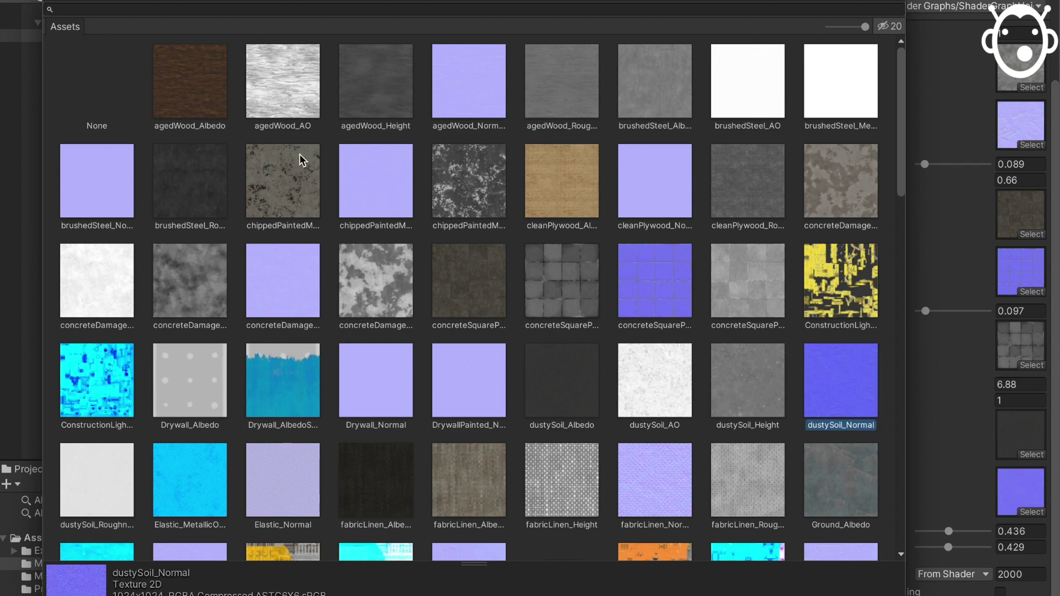
{"action": "left_click", "coordinate": [55, 0]}
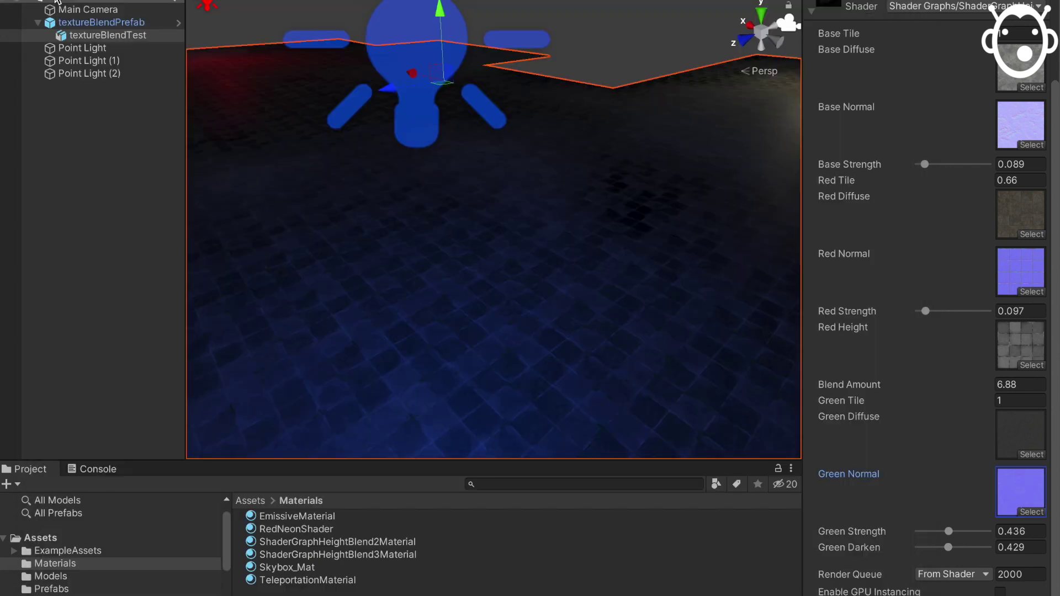
- Set the floor material's Base Tile to 1.94 and its Red Tile to 1.39
{"action": "scroll", "coordinate": [581, 237], "scroll_direction": "down", "scroll_amount": 6}
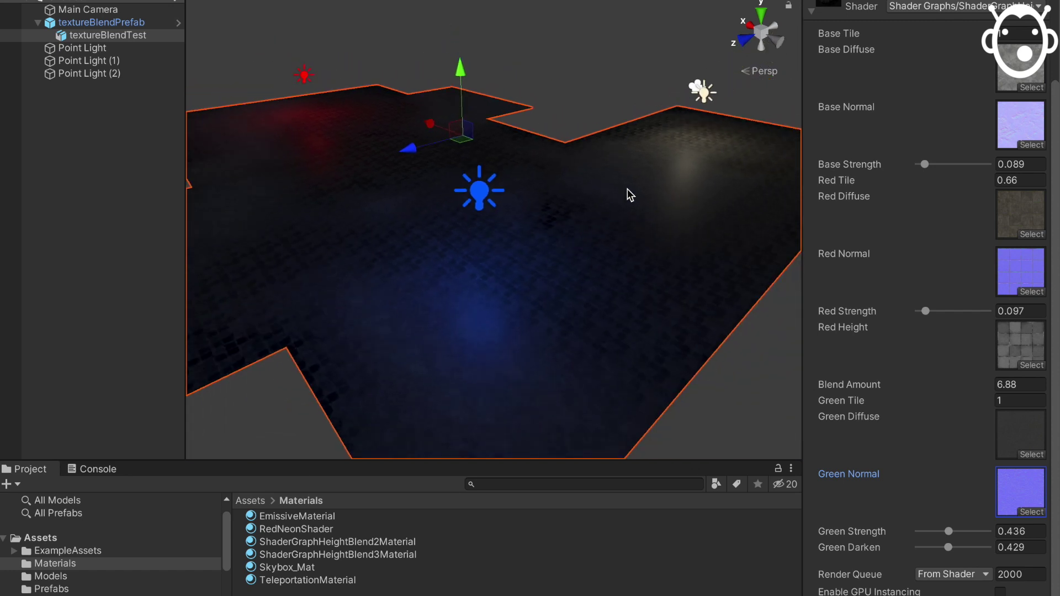
{"action": "left_click_drag", "start_coordinate": [628, 189], "coordinate": [616, 247], "text": "alt"}
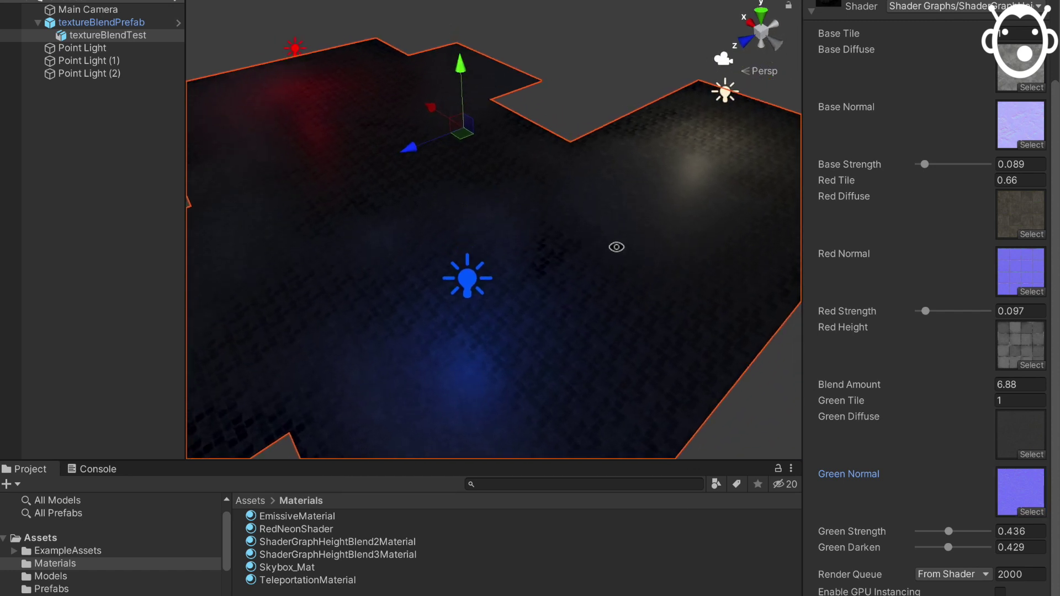
{"action": "scroll", "coordinate": [893, 303], "scroll_direction": "up", "scroll_amount": 3}
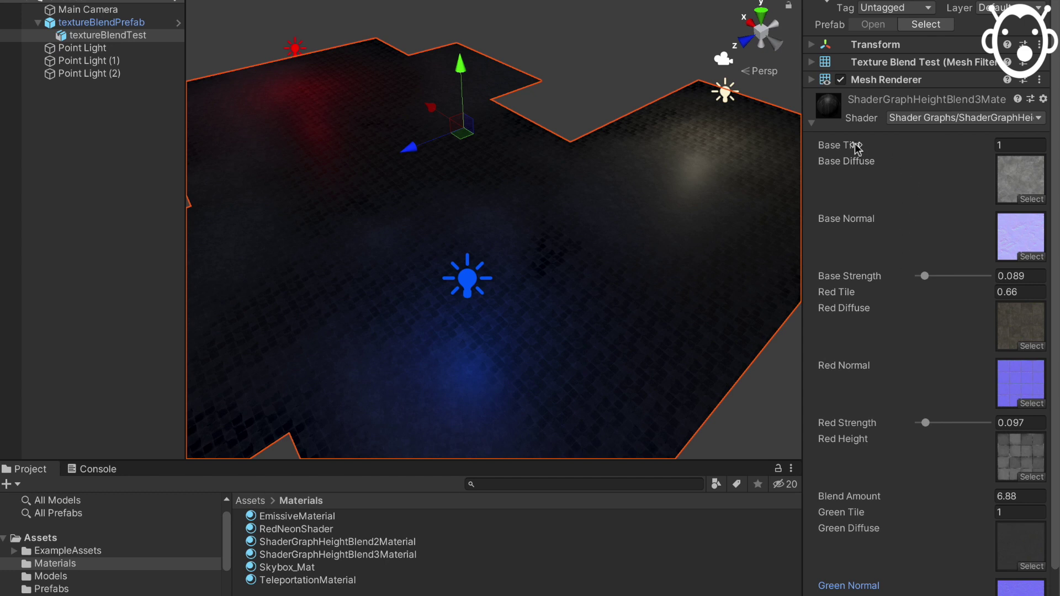
{"action": "left_click_drag", "start_coordinate": [856, 148], "coordinate": [884, 147]}
{"action": "scroll", "coordinate": [756, 168], "scroll_direction": "up", "scroll_amount": 6}
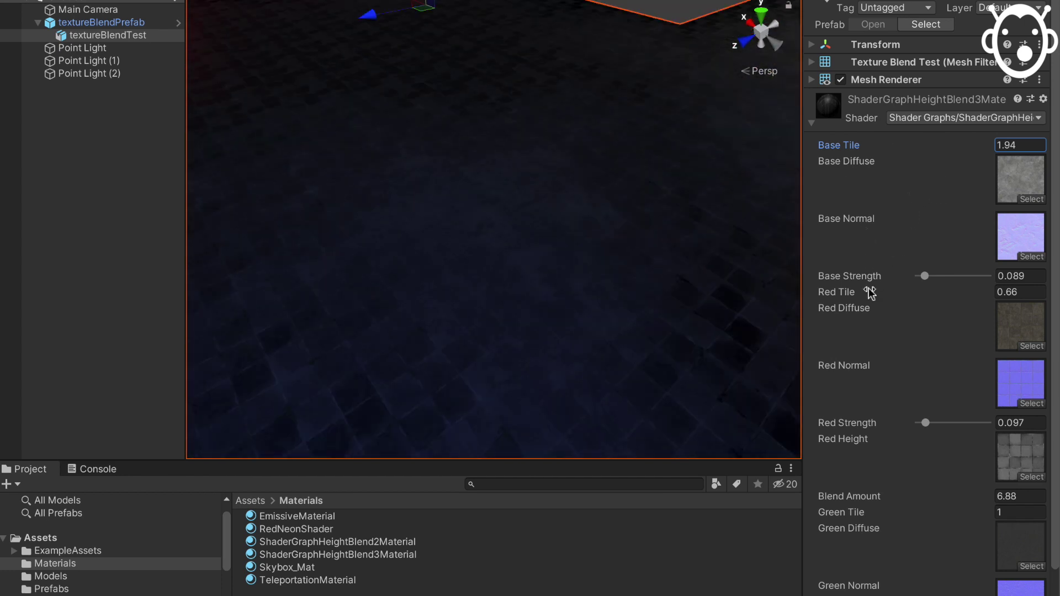
{"action": "left_click_drag", "start_coordinate": [850, 296], "coordinate": [872, 292]}
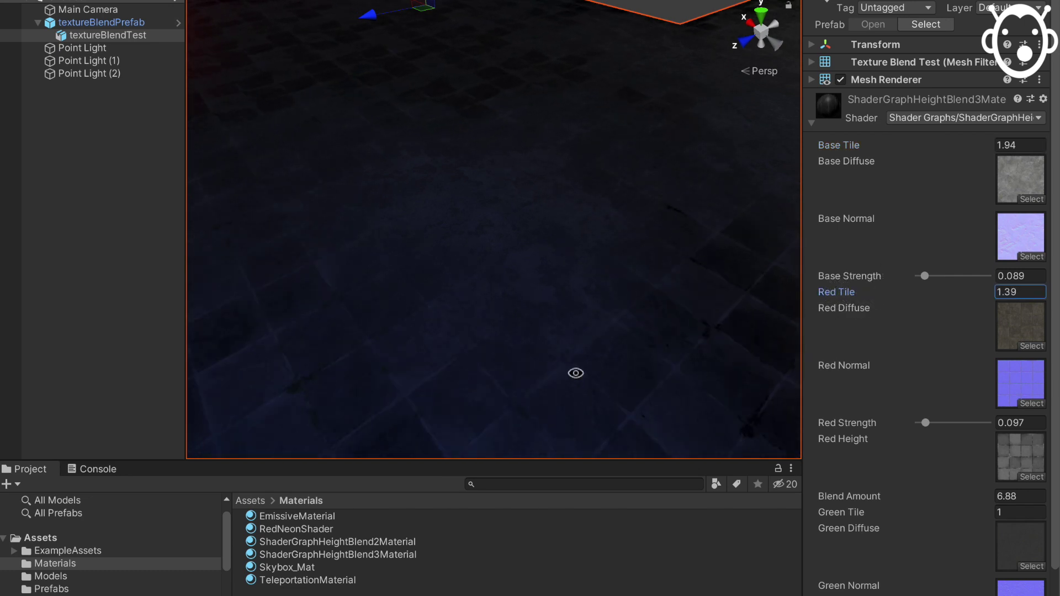
{"action": "scroll", "coordinate": [564, 373], "scroll_direction": "down", "scroll_amount": 5}
{"action": "left_click_drag", "start_coordinate": [601, 293], "coordinate": [616, 189], "text": "alt"}
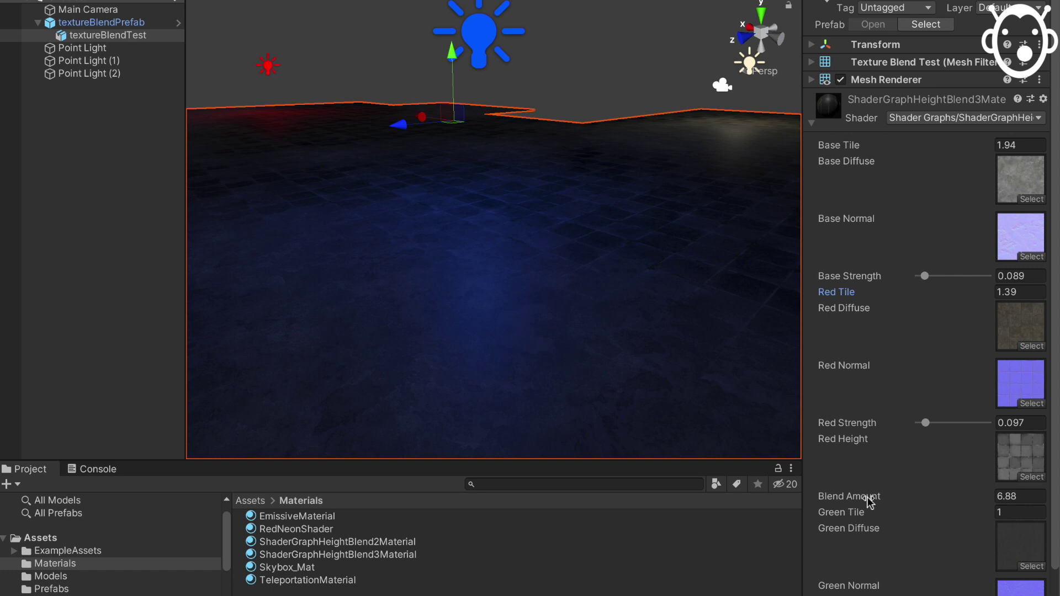
- Set the Green Tile of the floor material to 1.99
{"action": "left_click", "coordinate": [874, 514]}
{"action": "left_click_drag", "start_coordinate": [873, 513], "coordinate": [897, 512]}
{"action": "scroll", "coordinate": [566, 386], "scroll_direction": "down", "scroll_amount": 5, "text": "alt"}
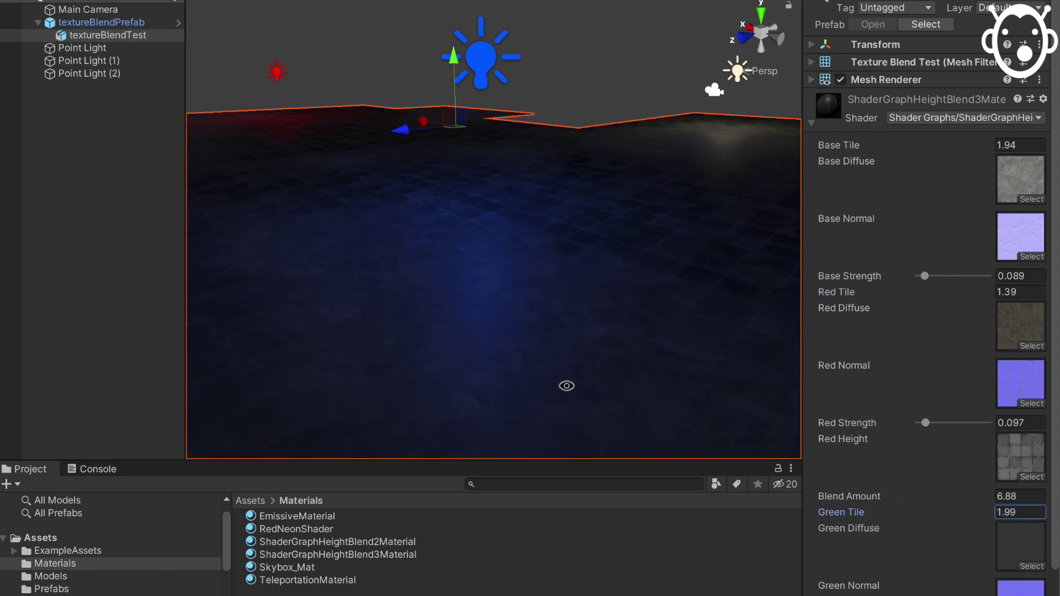
{"action": "left_click_drag", "start_coordinate": [578, 243], "coordinate": [566, 329], "text": "alt"}
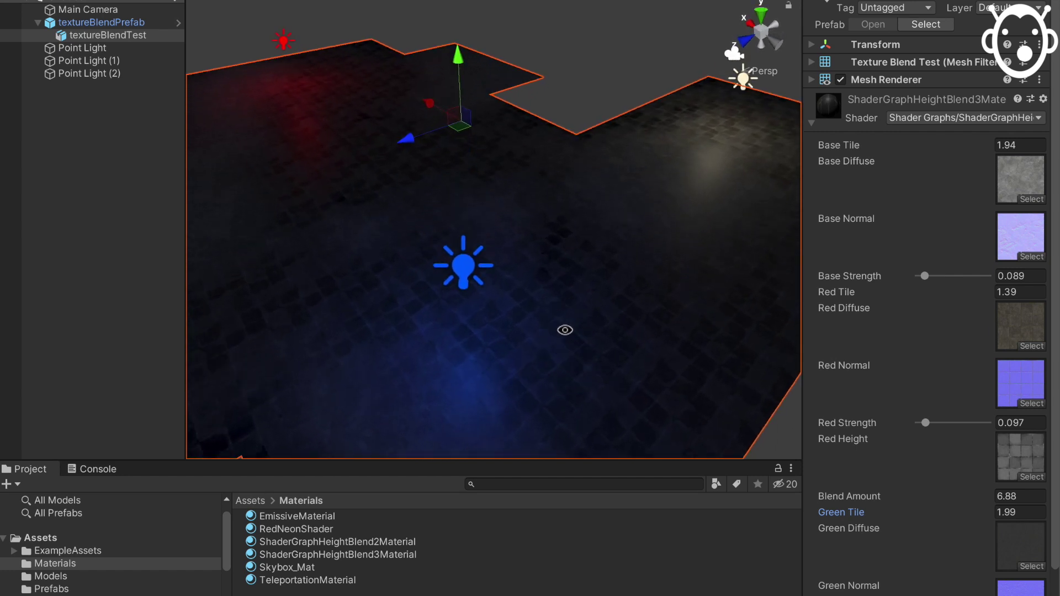
- Try a Blend Amount of -0.87 on the floor material, and settle on a Blend Amount of 7.72
{"action": "scroll", "coordinate": [886, 499], "scroll_direction": "down", "scroll_amount": 3}
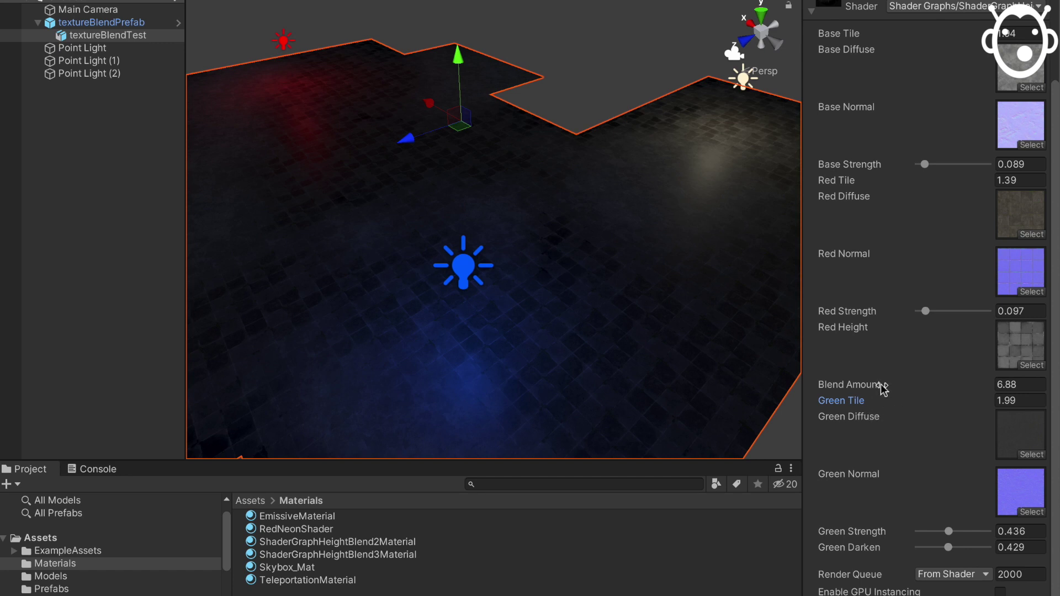
{"action": "left_click_drag", "start_coordinate": [884, 388], "coordinate": [680, 401]}
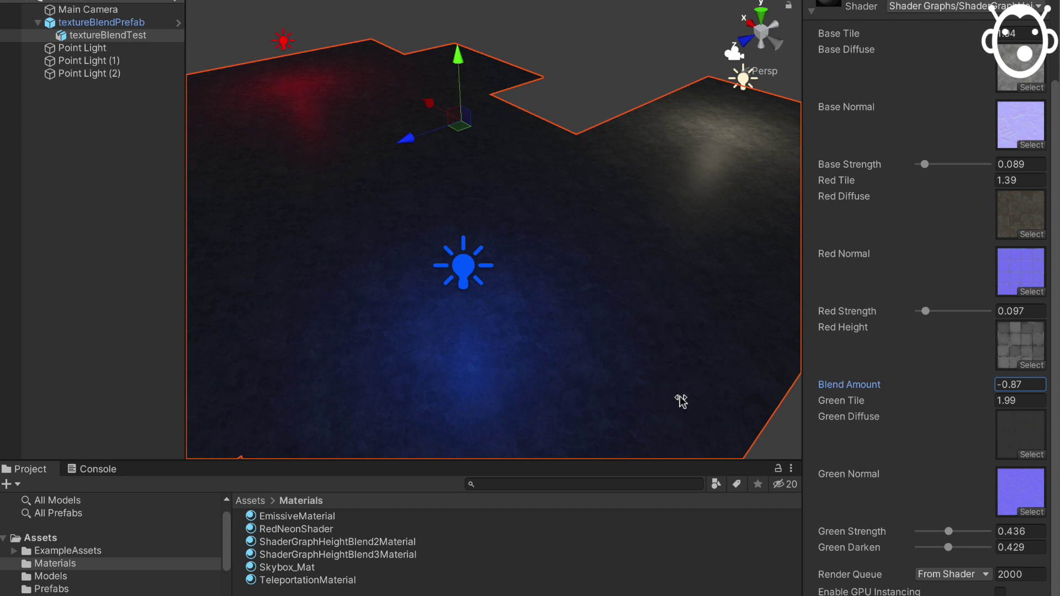
{"action": "scroll", "coordinate": [603, 327], "scroll_direction": "up", "scroll_amount": 5, "text": "alt"}
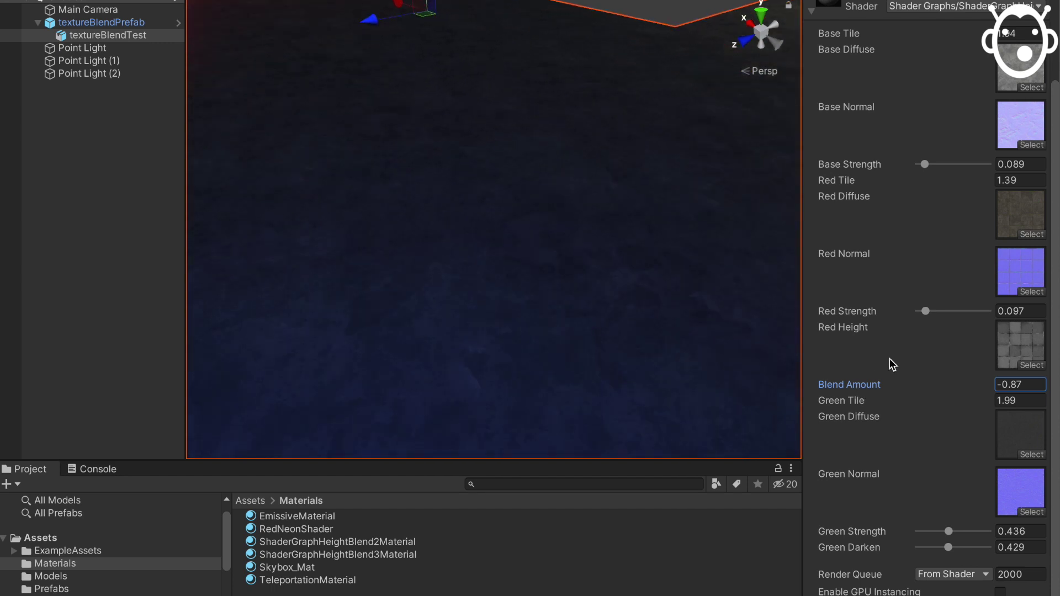
{"action": "left_click", "coordinate": [914, 385]}
{"action": "left_click_drag", "start_coordinate": [914, 385], "coordinate": [1007, 387]}
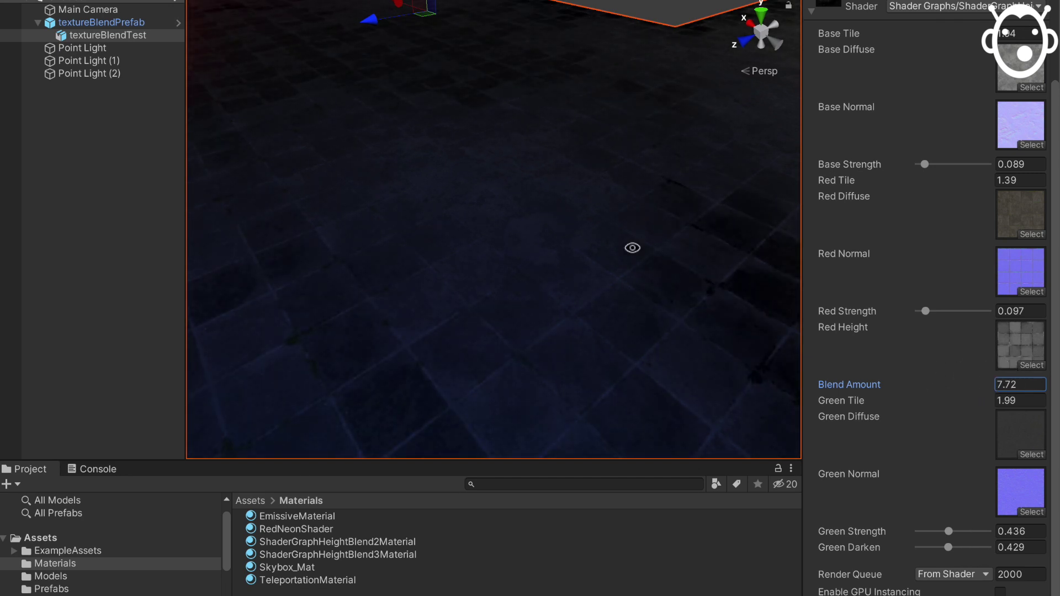
- Reselect the textureBlendTest floor and try Green Darken at 0 on its material, settling on 1
{"action": "scroll", "coordinate": [632, 249], "scroll_direction": "down", "scroll_amount": 6, "text": "alt"}
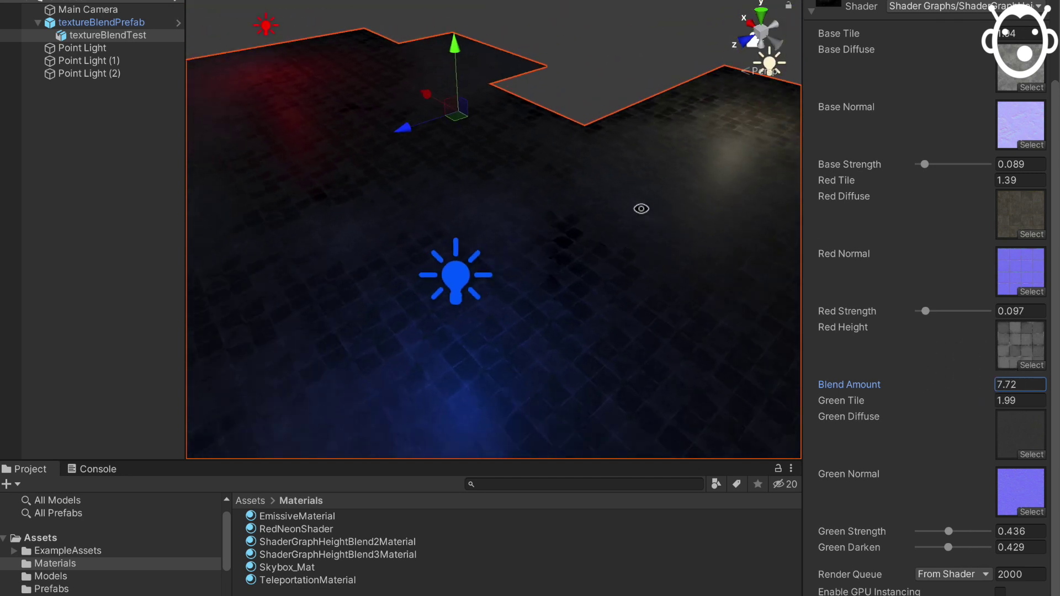
{"action": "left_click_drag", "start_coordinate": [641, 208], "coordinate": [605, 204]}
{"action": "left_click_drag", "start_coordinate": [563, 250], "coordinate": [535, 292], "text": "alt"}
{"action": "left_click_drag", "start_coordinate": [666, 75], "coordinate": [551, 149], "text": "alt"}
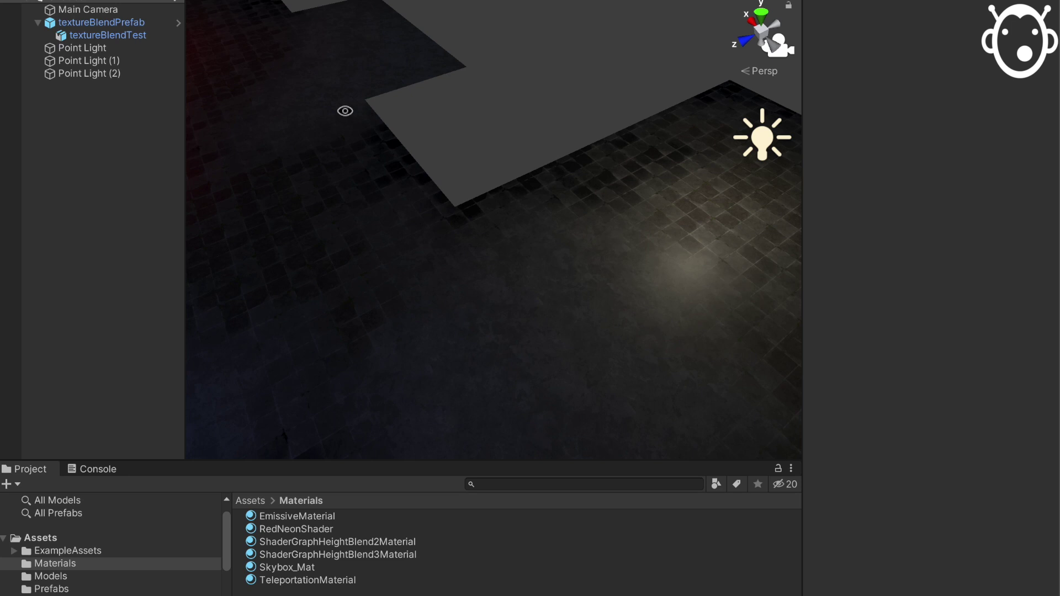
{"action": "left_click", "coordinate": [89, 36]}
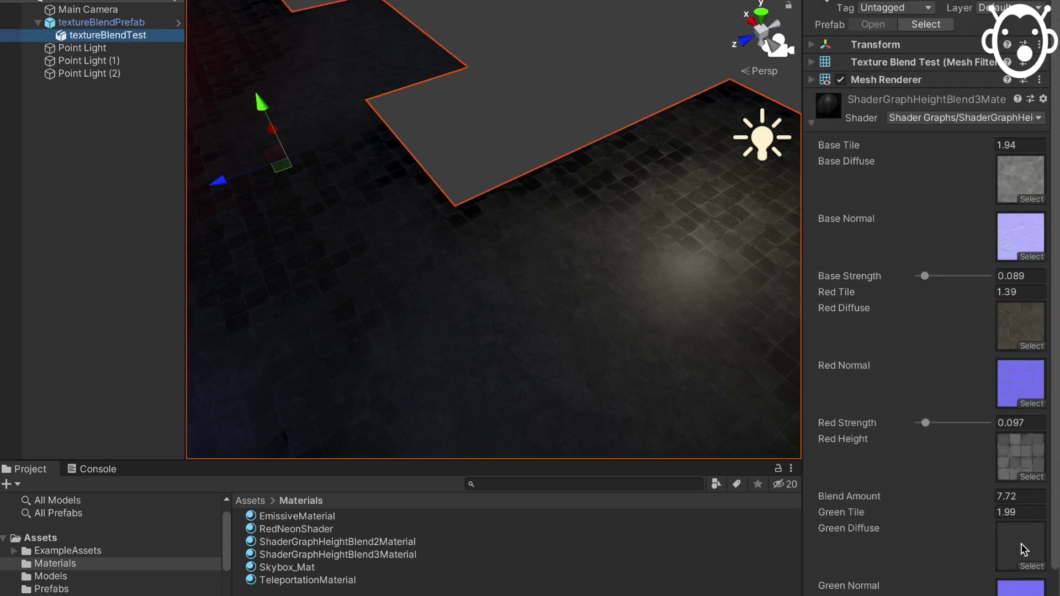
{"action": "scroll", "coordinate": [949, 507], "scroll_direction": "down", "scroll_amount": 3}
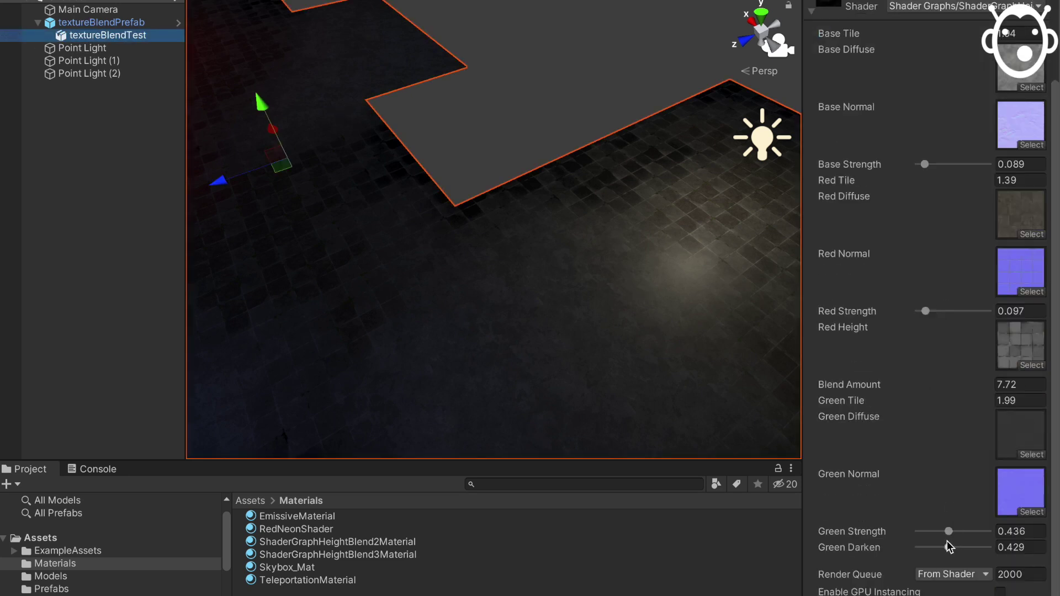
{"action": "left_click_drag", "start_coordinate": [949, 548], "coordinate": [987, 547]}
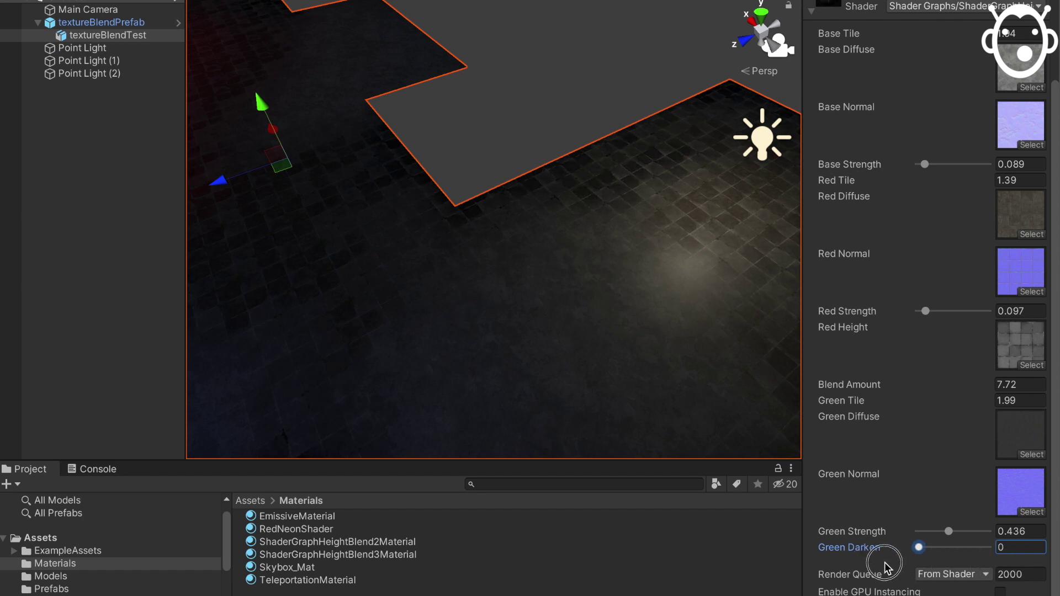
{"action": "left_click_drag", "start_coordinate": [559, 260], "coordinate": [626, 145], "text": "alt"}
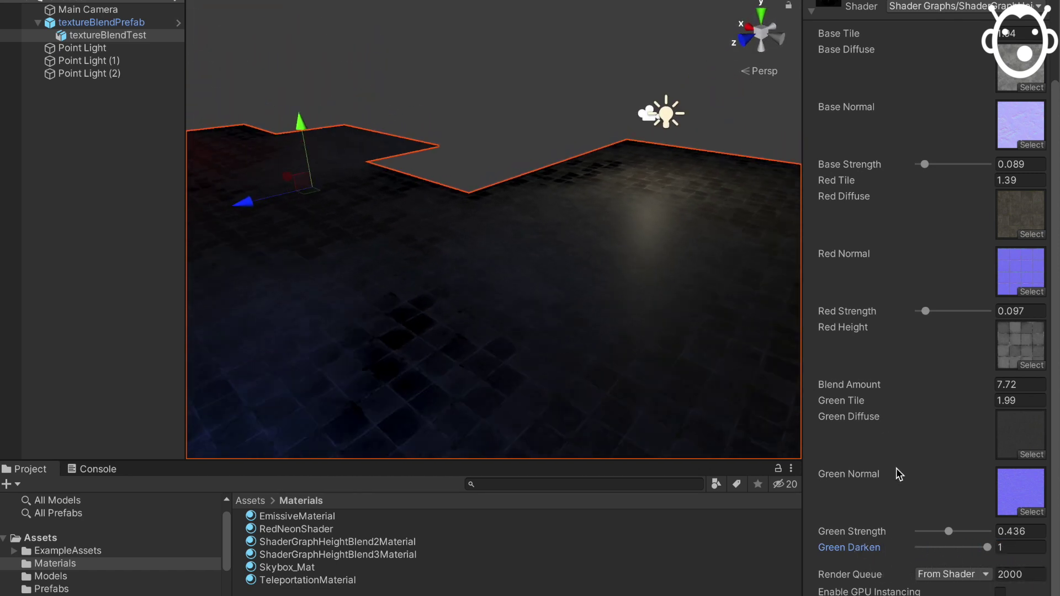
{"action": "left_click_drag", "start_coordinate": [989, 547], "coordinate": [1016, 548]}
- Set the floor material's Red Tile to 1.72 and its Base Tile to 2.3
{"action": "scroll", "coordinate": [573, 315], "scroll_direction": "down", "scroll_amount": 2, "text": "alt"}
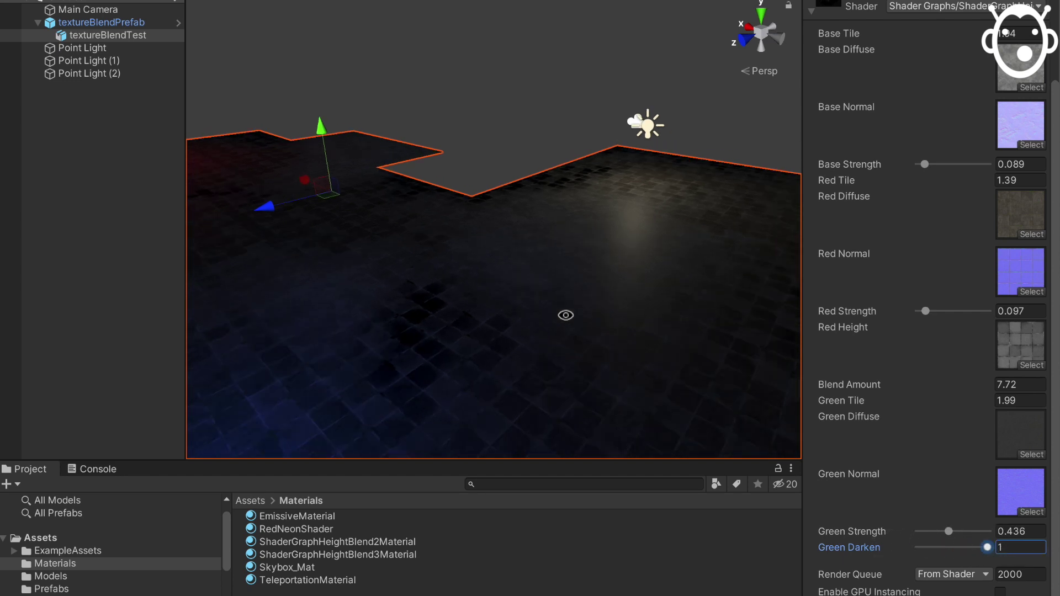
{"action": "middle_click_drag", "start_coordinate": [473, 274], "coordinate": [501, 212], "text": "alt"}
{"action": "left_click_drag", "start_coordinate": [502, 212], "coordinate": [513, 207], "text": "alt"}
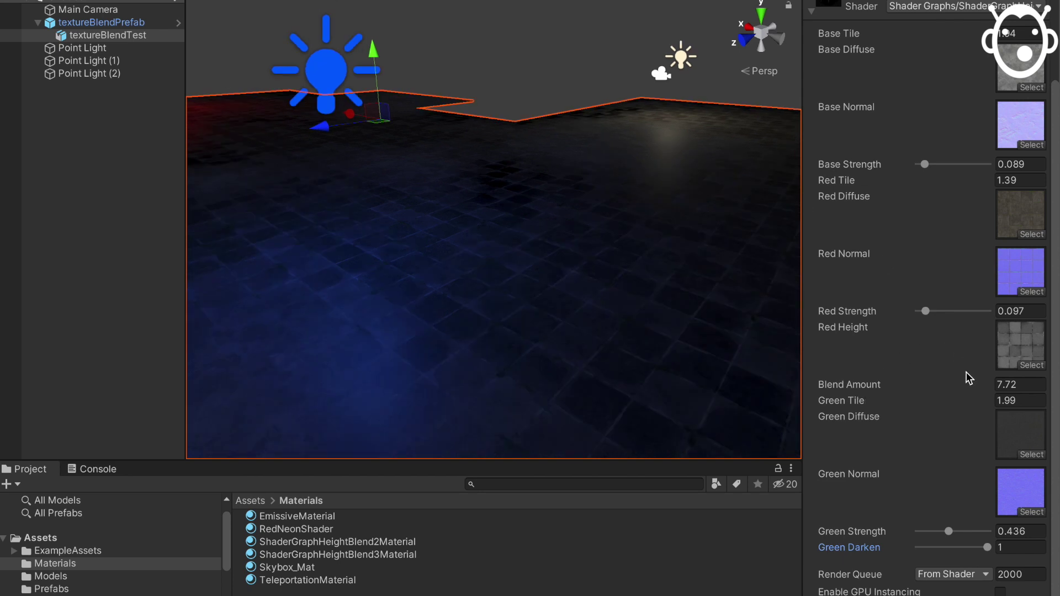
{"action": "scroll", "coordinate": [966, 372], "scroll_direction": "up", "scroll_amount": 5}
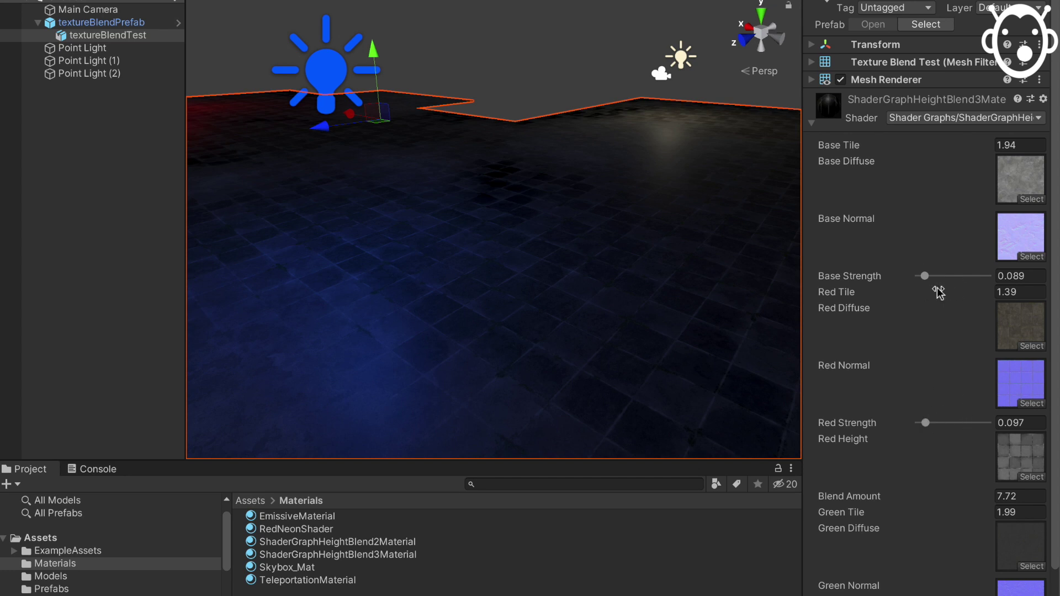
{"action": "left_click_drag", "start_coordinate": [939, 292], "coordinate": [951, 291]}
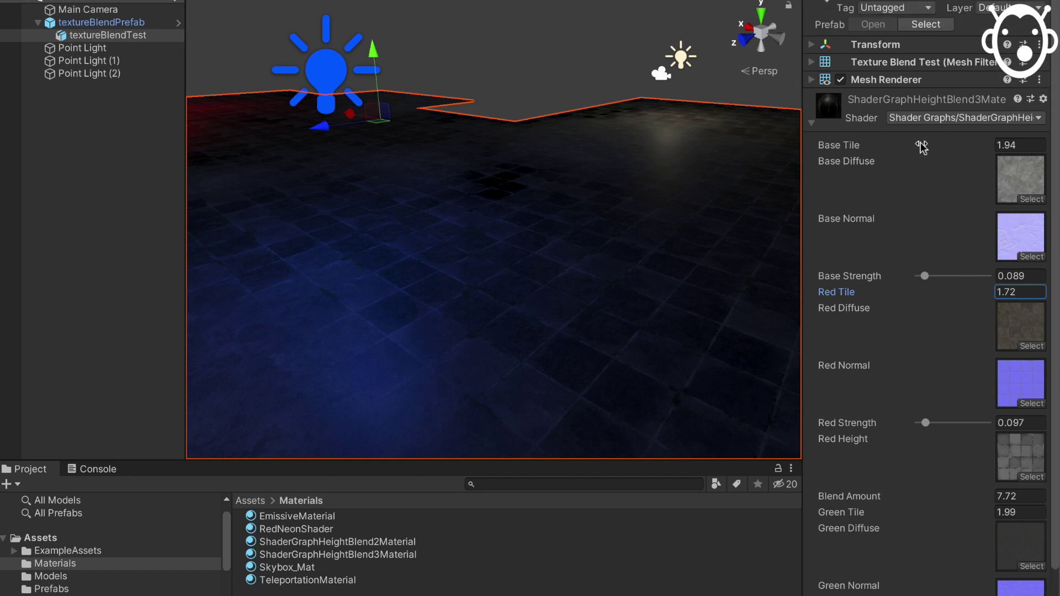
{"action": "left_click_drag", "start_coordinate": [927, 145], "coordinate": [933, 147]}
- Inspect the retiled floor from several angles, checking the tile scale and blending under the blue, red and warm white lights
{"action": "middle_click_drag", "start_coordinate": [386, 255], "coordinate": [466, 240], "text": "alt"}
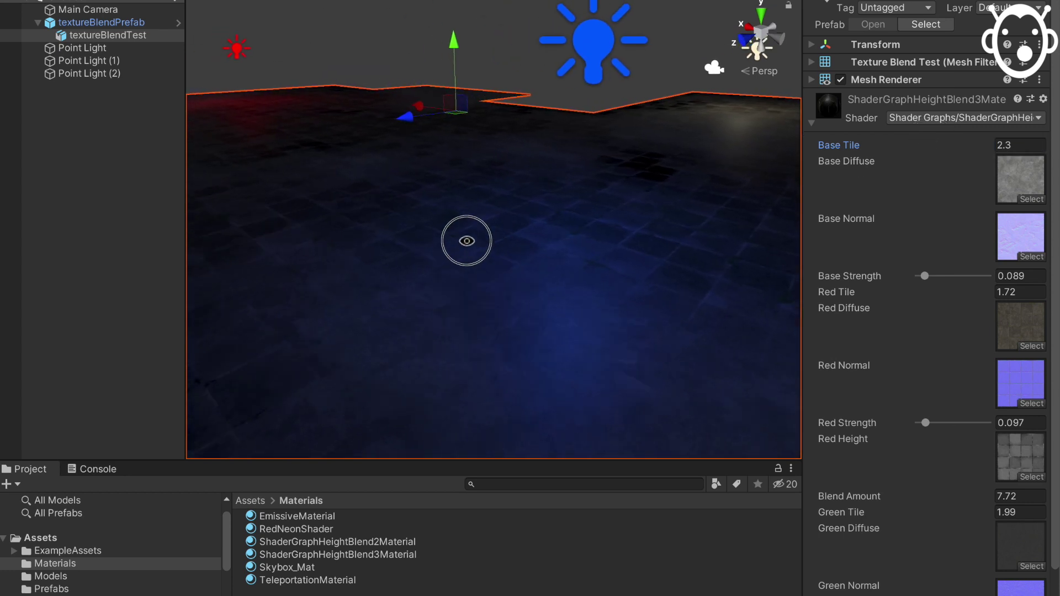
{"action": "scroll", "coordinate": [460, 242], "scroll_direction": "up", "scroll_amount": 2}
{"action": "scroll", "coordinate": [460, 242], "scroll_direction": "down", "scroll_amount": 4}
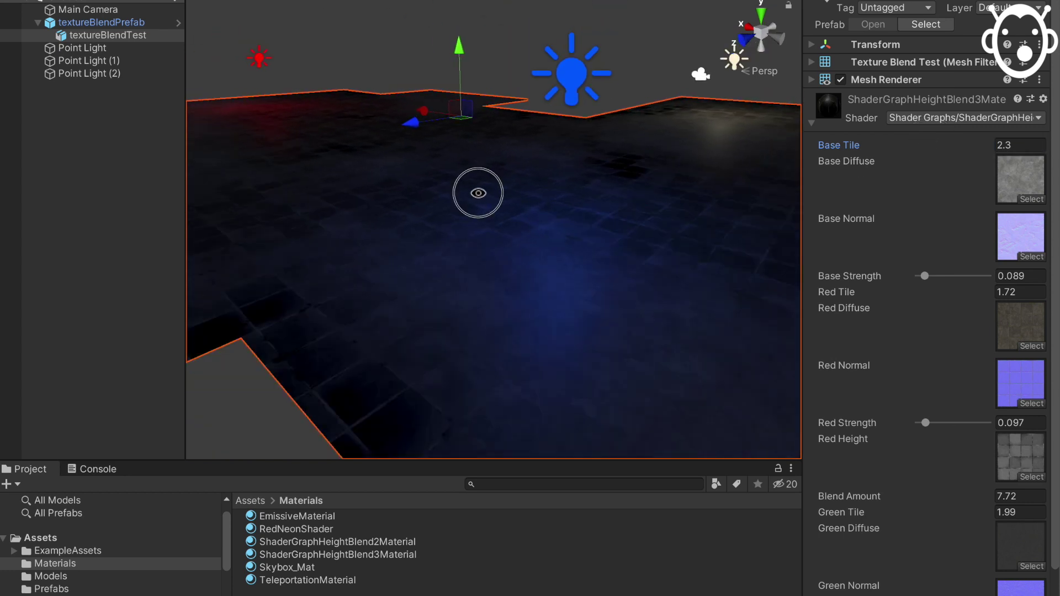
{"action": "left_click_drag", "start_coordinate": [479, 190], "coordinate": [445, 256], "text": "alt"}
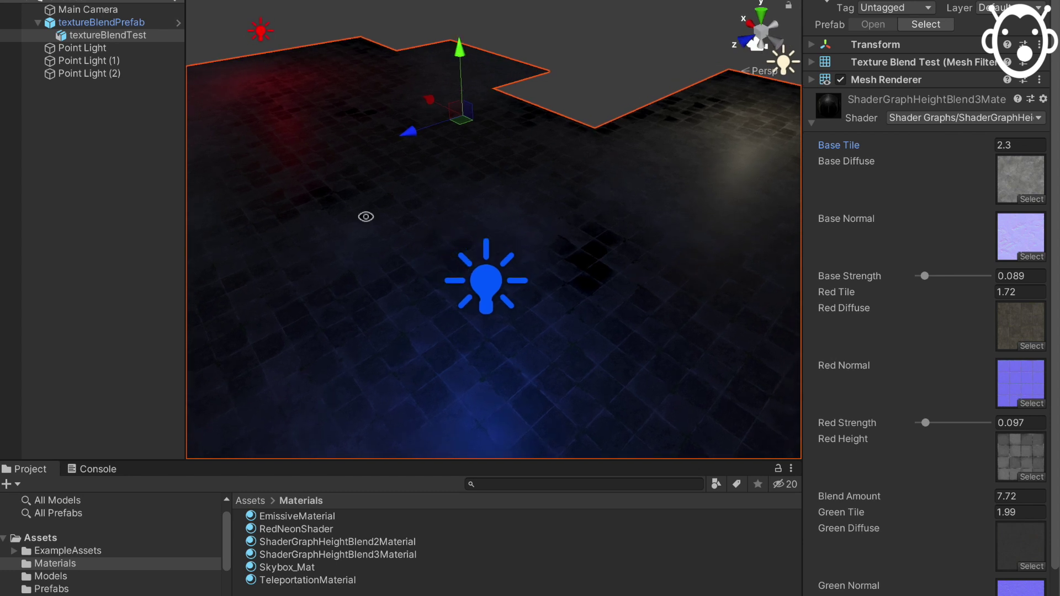
{"action": "left_click_drag", "start_coordinate": [367, 218], "coordinate": [437, 182], "text": "alt"}
{"action": "scroll", "coordinate": [437, 183], "scroll_direction": "up", "scroll_amount": 6}
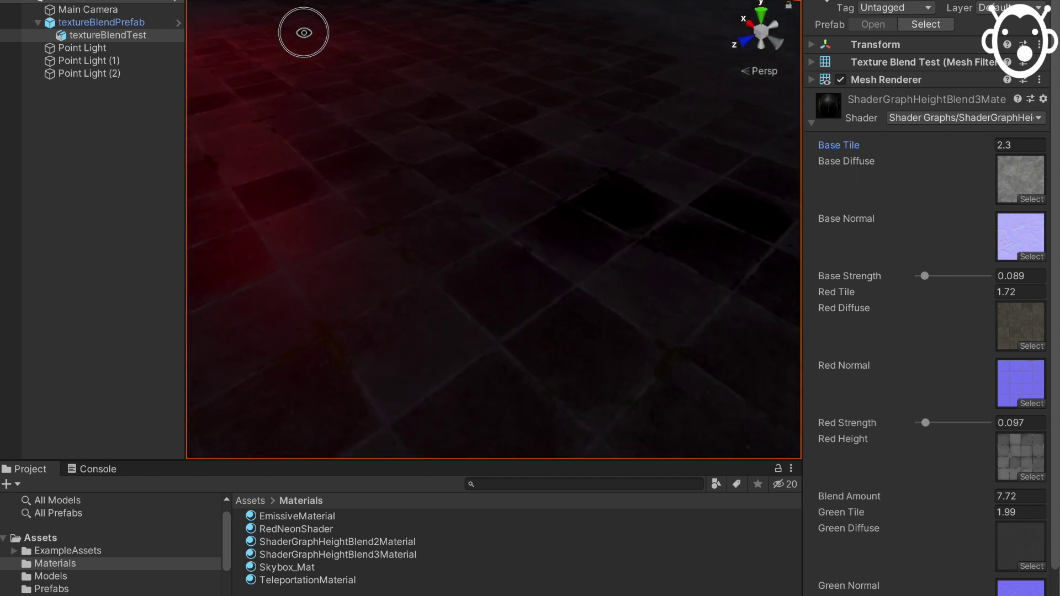
{"action": "scroll", "coordinate": [498, 206], "scroll_direction": "down", "scroll_amount": 10, "text": "alt"}
{"action": "left_click_drag", "start_coordinate": [602, 261], "coordinate": [505, 299], "text": "alt"}
{"action": "left_click_drag", "start_coordinate": [644, 372], "coordinate": [284, 199], "text": "alt"}
{"action": "scroll", "coordinate": [333, 192], "scroll_direction": "up", "scroll_amount": 10}
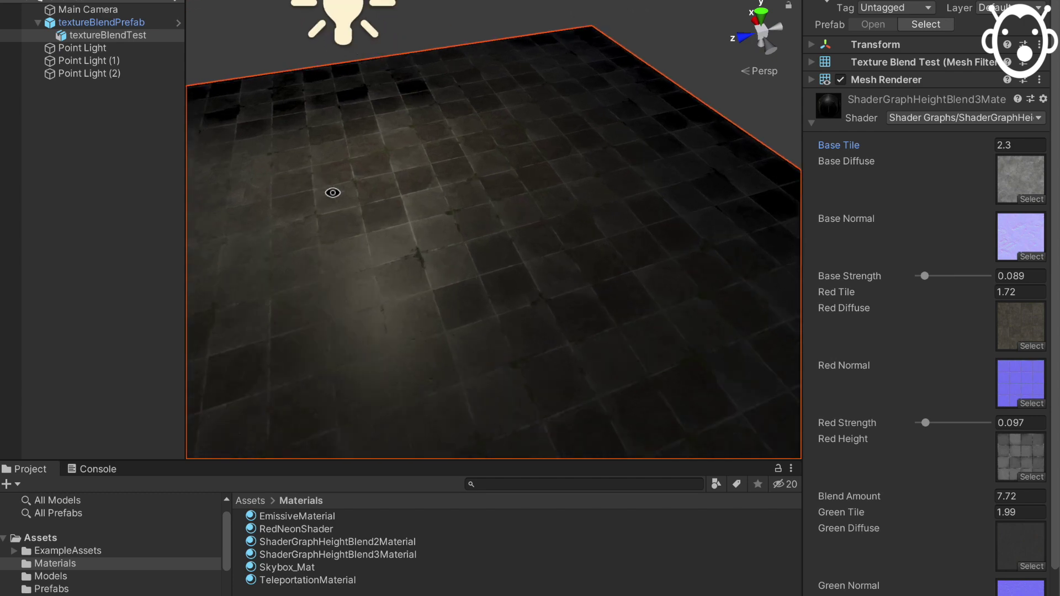
- Raise the floor material's Base Strength to 0.94 and its Red Strength to 1
{"action": "left_click_drag", "start_coordinate": [372, 128], "coordinate": [556, 151], "text": "alt"}
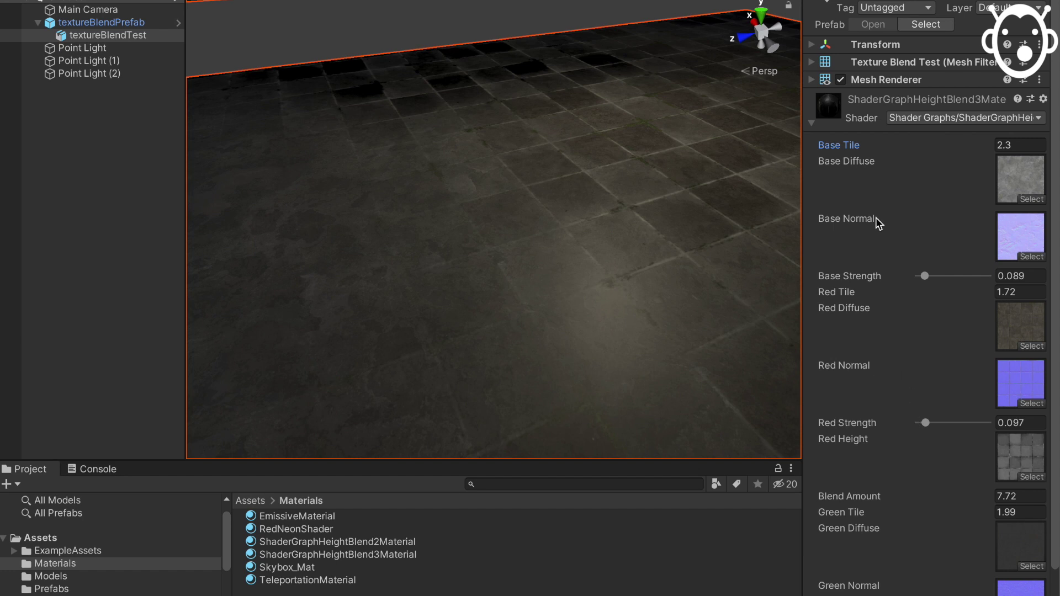
{"action": "left_click_drag", "start_coordinate": [928, 276], "coordinate": [986, 283]}
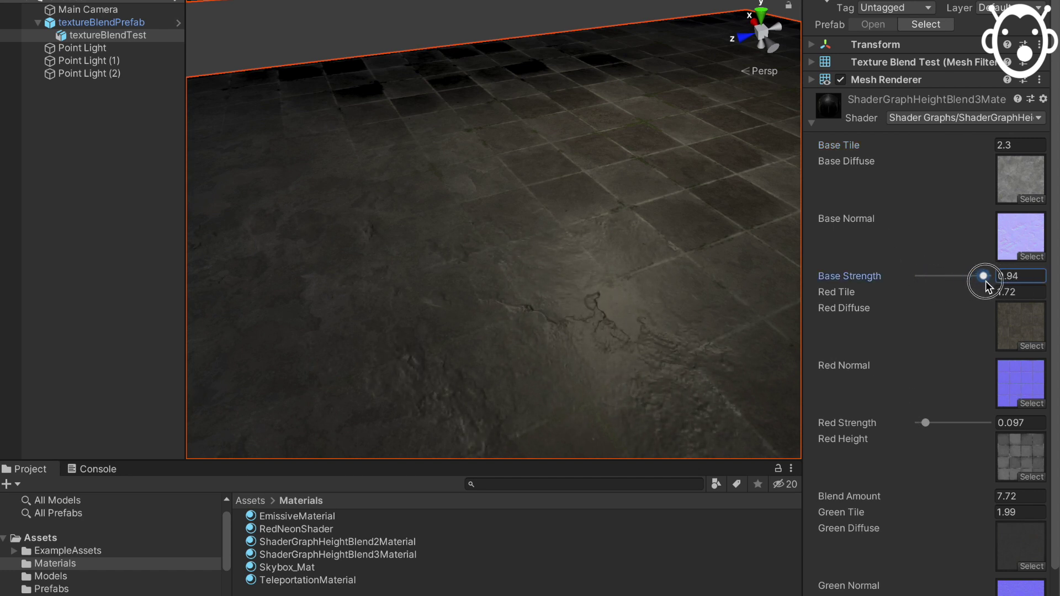
{"action": "left_click_drag", "start_coordinate": [926, 424], "coordinate": [1025, 429]}
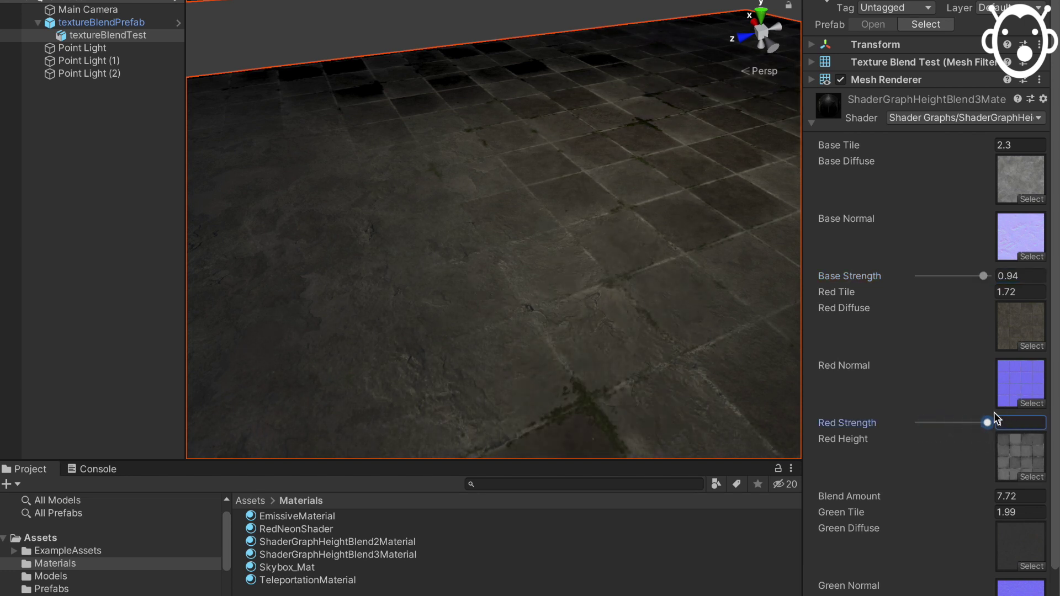
- Set the floor material's Green Strength to 1, Green Darken to 0.5 and Blend Amount to 7.79
{"action": "scroll", "coordinate": [933, 381], "scroll_direction": "down", "scroll_amount": 2}
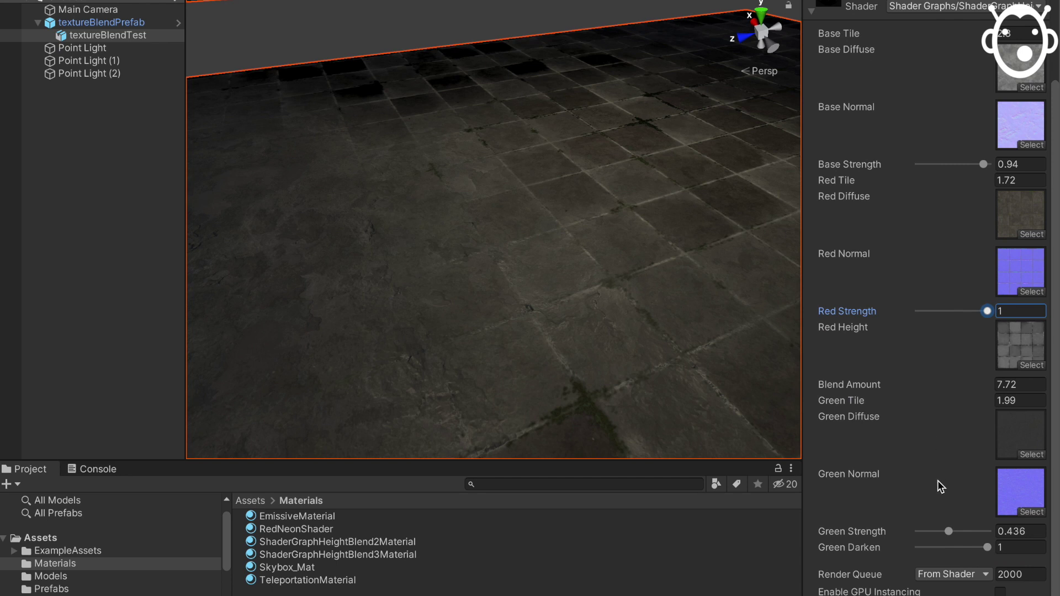
{"action": "left_click_drag", "start_coordinate": [949, 529], "coordinate": [955, 553]}
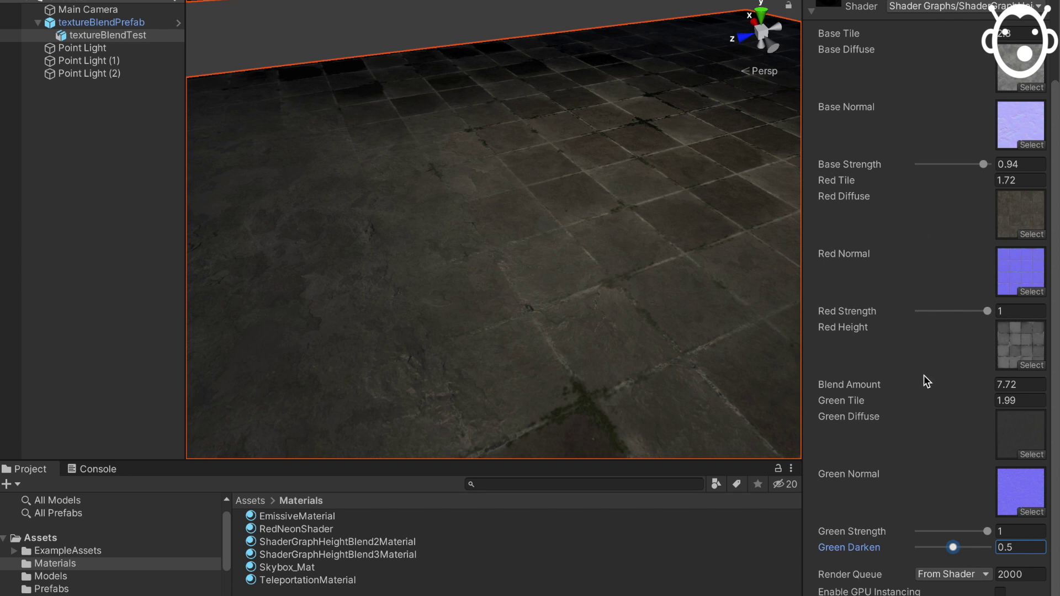
{"action": "mouse_move", "coordinate": [930, 384]}
{"action": "left_mouse_down"}
{"action": "mouse_move", "coordinate": [871, 379]}
{"action": "mouse_move", "coordinate": [964, 379]}
{"action": "mouse_move", "coordinate": [865, 377]}
{"action": "mouse_move", "coordinate": [945, 378]}
{"action": "mouse_move", "coordinate": [925, 377]}
{"action": "left_mouse_up"}
- Examine the tuned floor up close and as a whole, checking the texture blends around all three point lights
{"action": "scroll", "coordinate": [533, 301], "scroll_direction": "down", "scroll_amount": 5, "text": "alt"}
{"action": "left_click_drag", "start_coordinate": [537, 291], "coordinate": [537, 291], "text": "alt"}
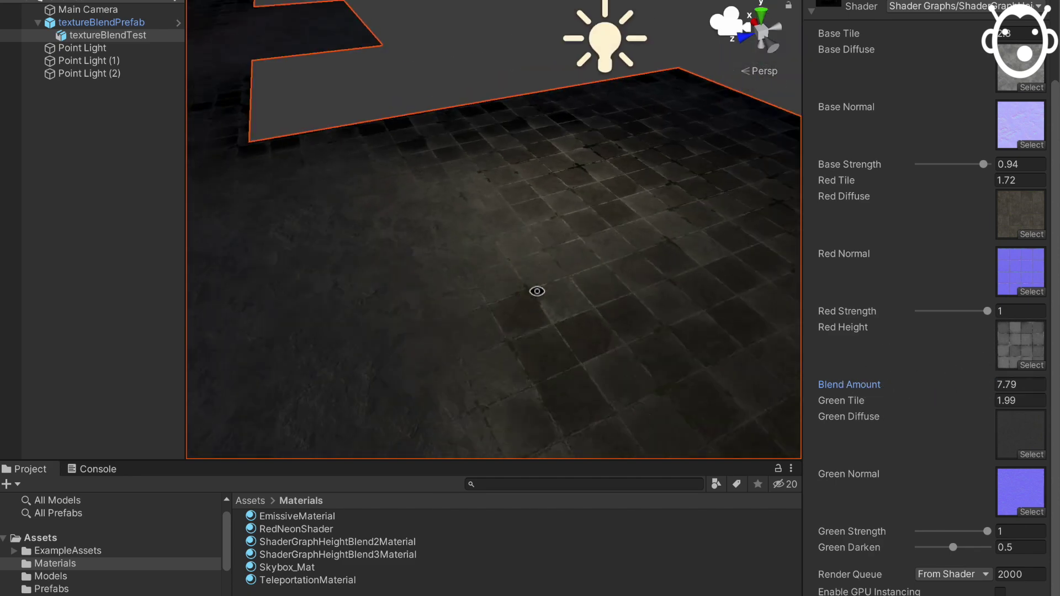
{"action": "right_click_drag", "start_coordinate": [571, 294], "coordinate": [737, 123]}
{"action": "scroll", "coordinate": [737, 124], "scroll_direction": "down", "scroll_amount": 3}
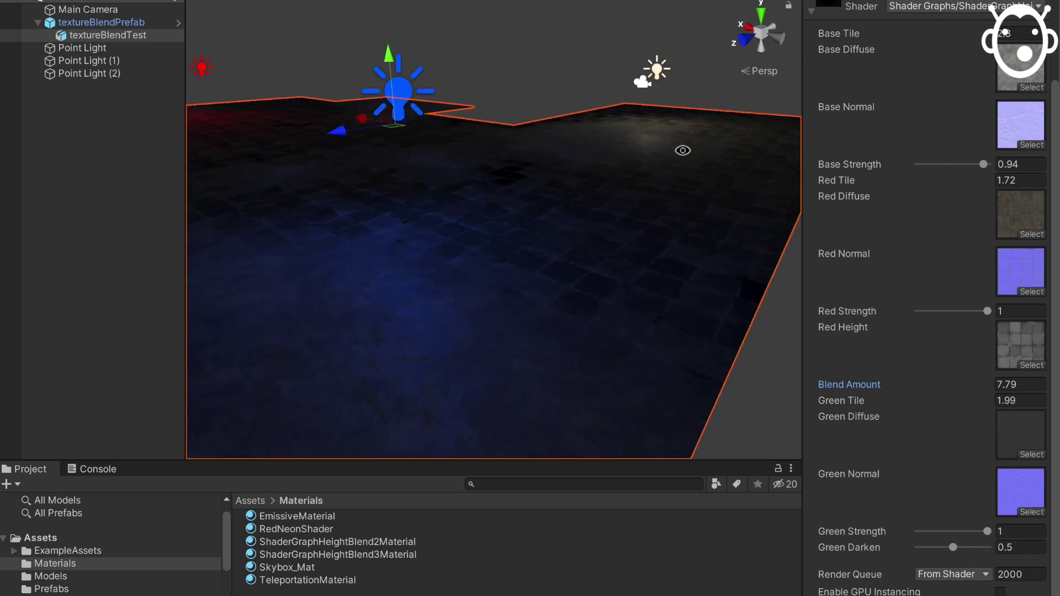
{"action": "left_click_drag", "start_coordinate": [683, 150], "coordinate": [672, 194], "text": "alt"}
{"action": "scroll", "coordinate": [673, 194], "scroll_direction": "down", "scroll_amount": 3}
{"action": "left_click_drag", "start_coordinate": [556, 154], "coordinate": [624, 156], "text": "alt"}
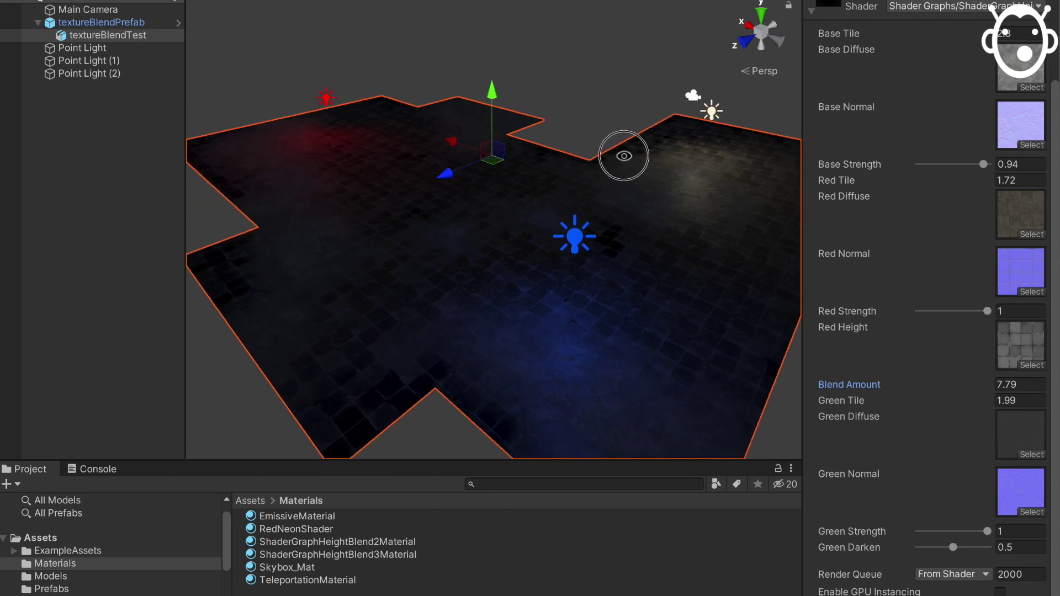
{"action": "right_click_drag", "start_coordinate": [624, 156], "coordinate": [622, 161]}
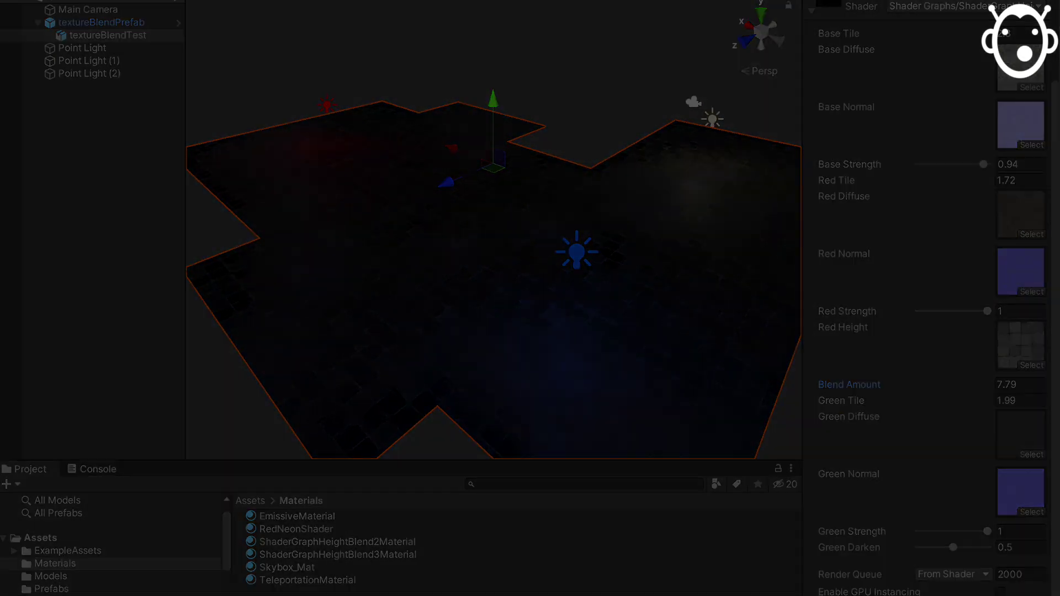